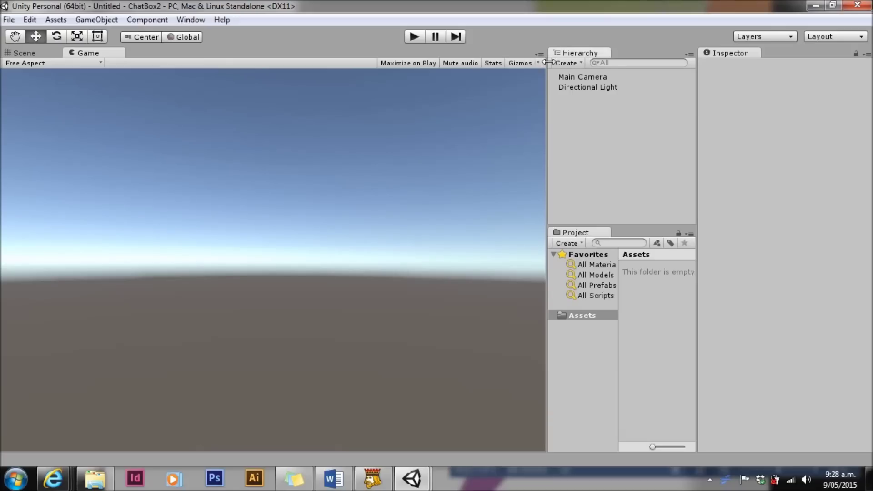
- Open the Hierarchy's Create menu and show its UI submenu
left_click(565, 64)
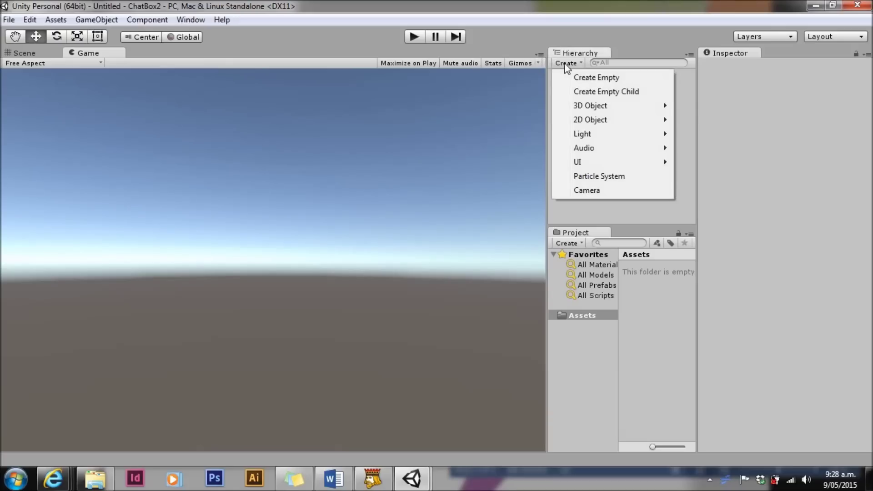
mouse_move(602, 165)
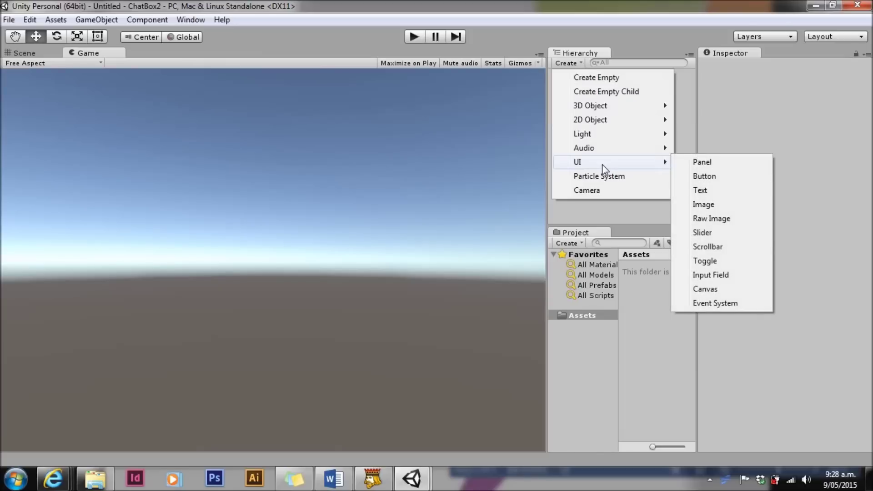
- Add a UI Panel, shrink it to a small box near the canvas's lower-left, and collapse Rect Transform
left_click(715, 162)
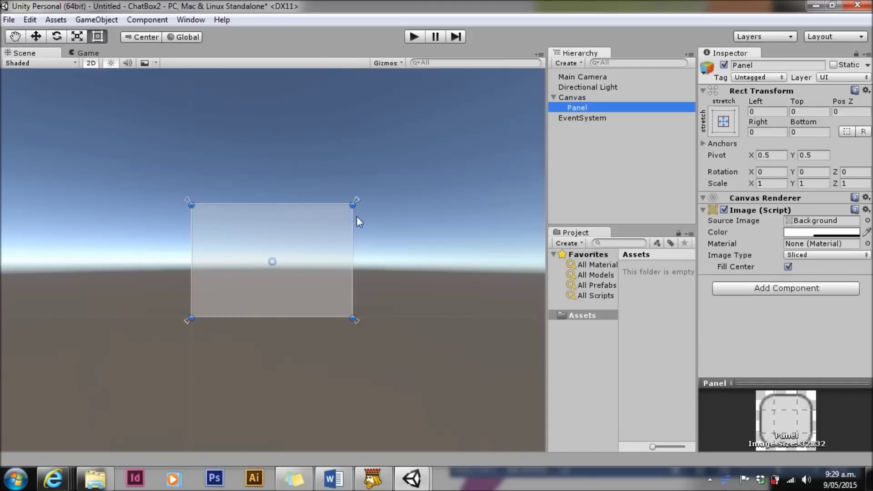
left_click_drag(352, 205, 239, 281)
left_click_drag(190, 318, 199, 309)
left_click_drag(239, 281, 244, 277)
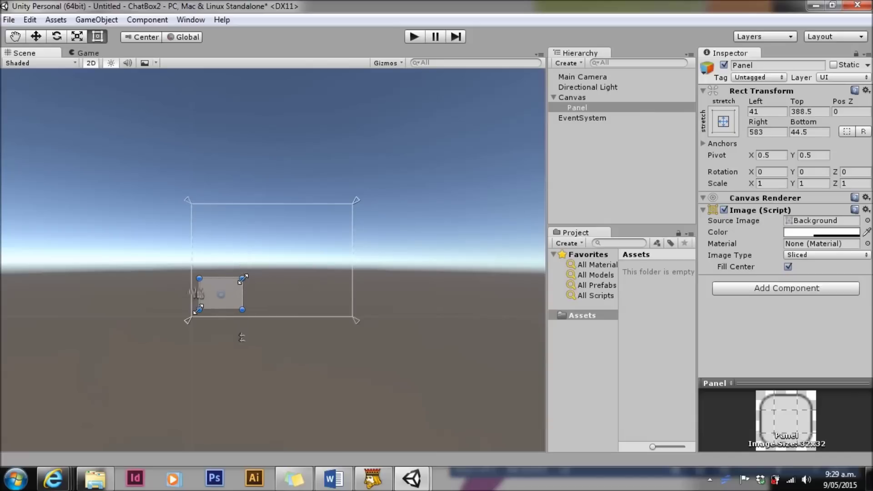
left_click(705, 90)
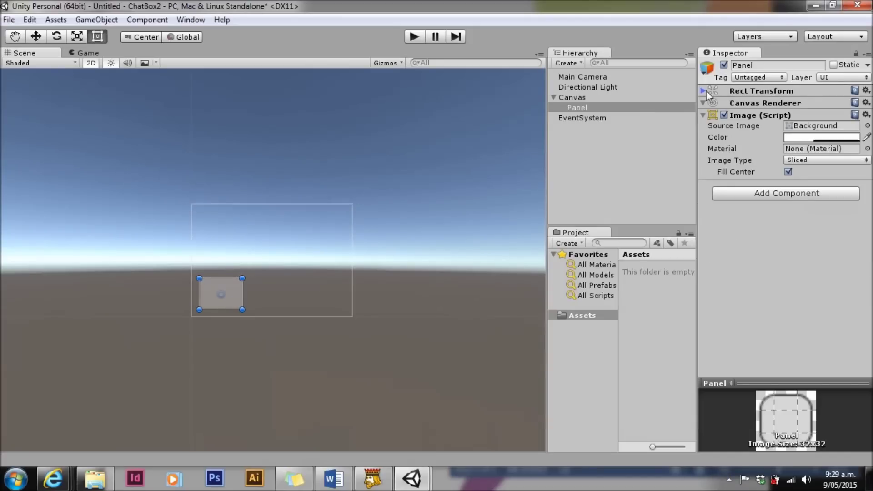
- Add a Vertical Layout Group component to the panel
left_click(737, 192)
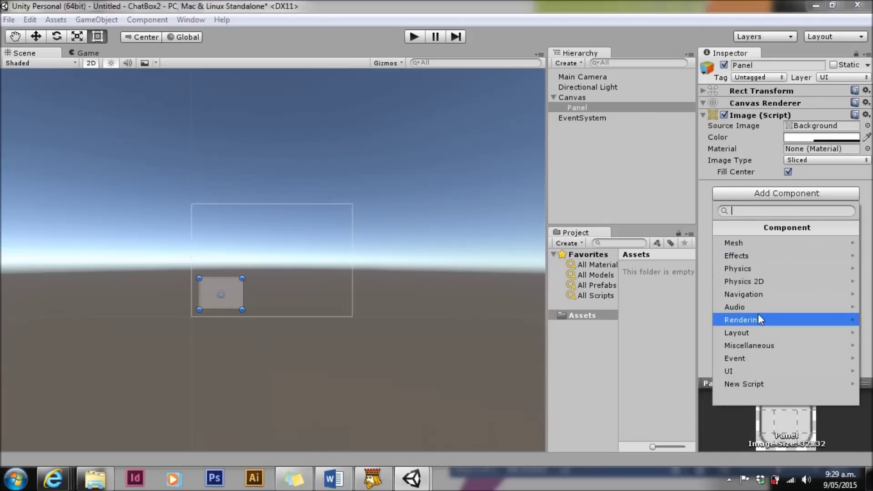
left_click(756, 332)
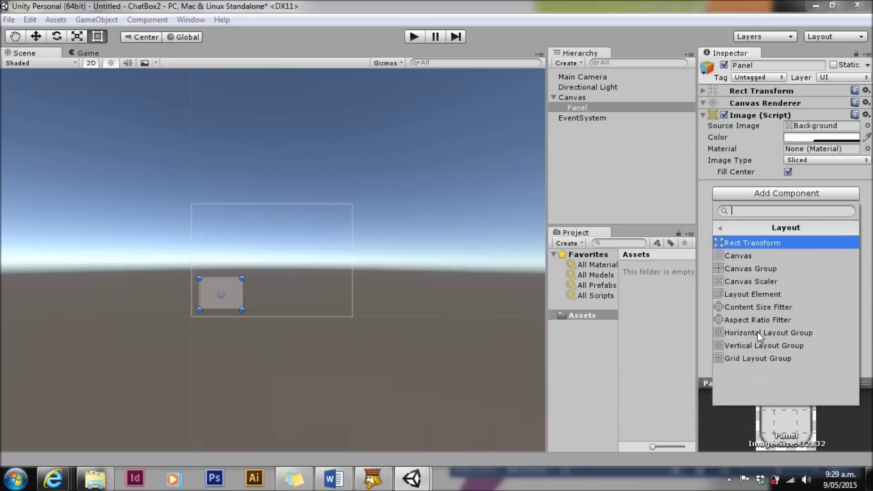
left_click(756, 345)
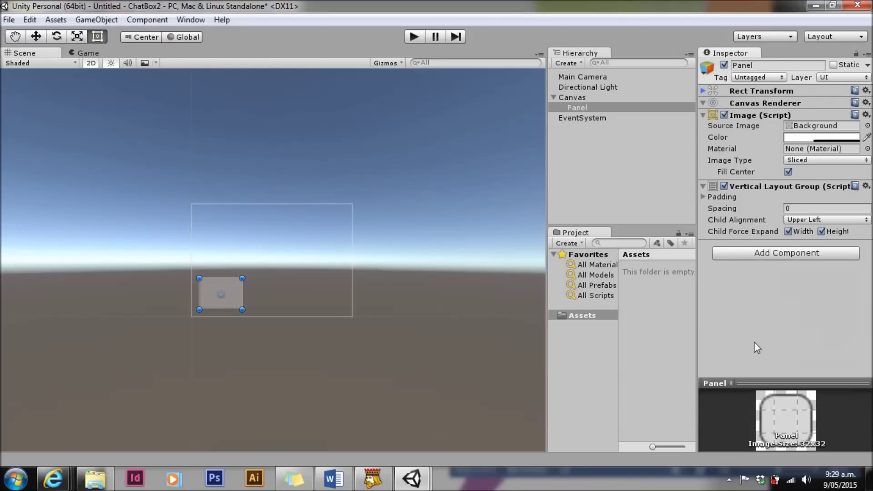
- Set Left, Right, Top and Bottom padding to 3 and turn off Child Force Expand
left_click(703, 198)
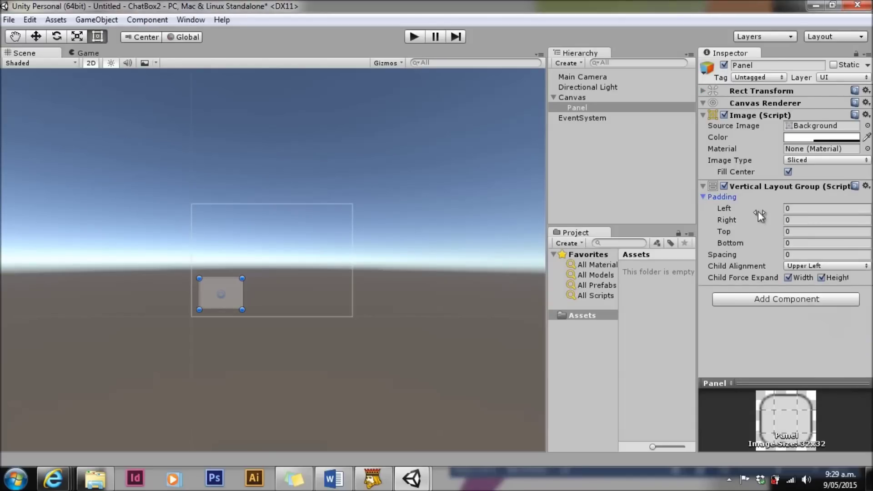
left_click(795, 209)
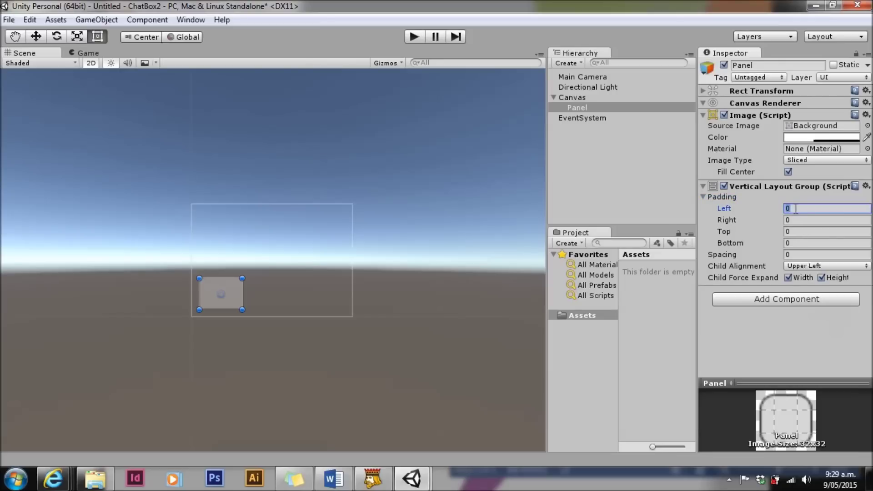
type("3")
left_click(795, 220)
type("3")
left_click(795, 232)
type("3")
left_click(794, 244)
type("3")
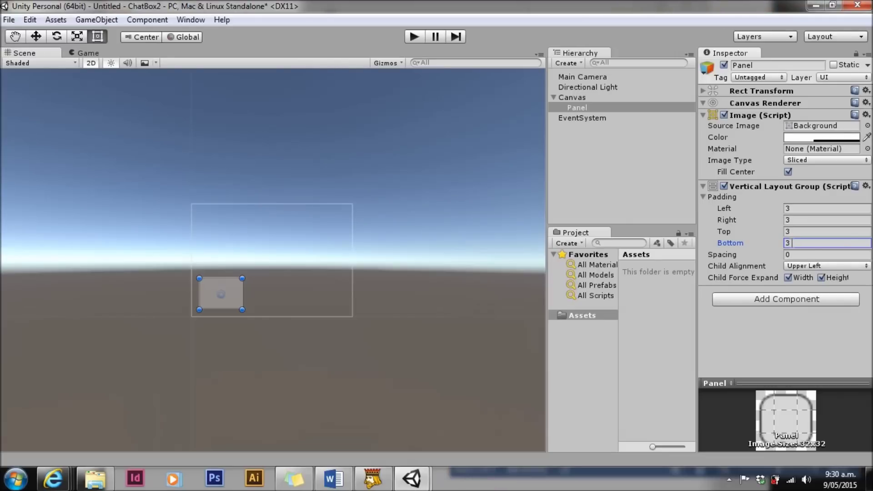
left_click(787, 278)
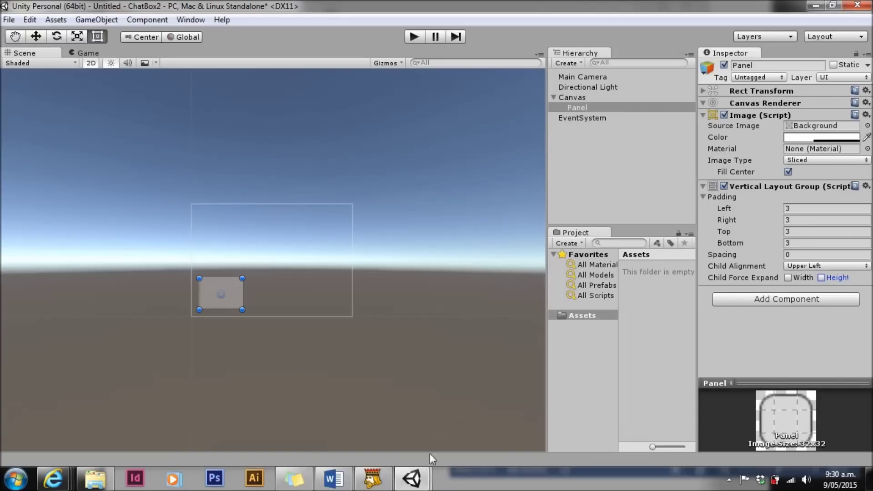
left_click(751, 303)
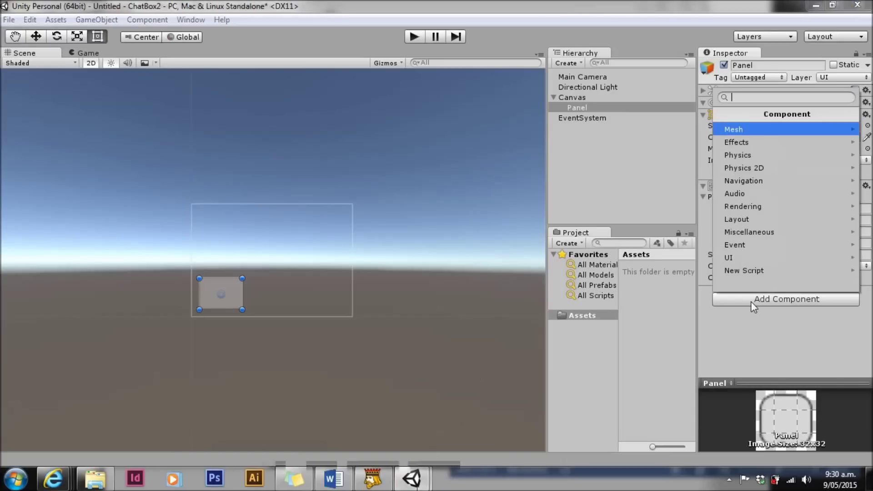
- Add a Content Size Fitter to the panel with Vertical Fit set to Preferred Size
left_click(746, 219)
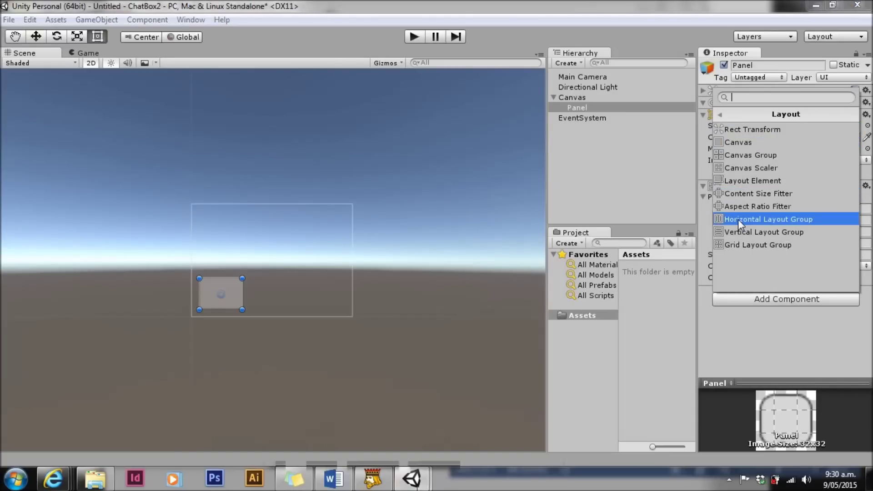
left_click(737, 194)
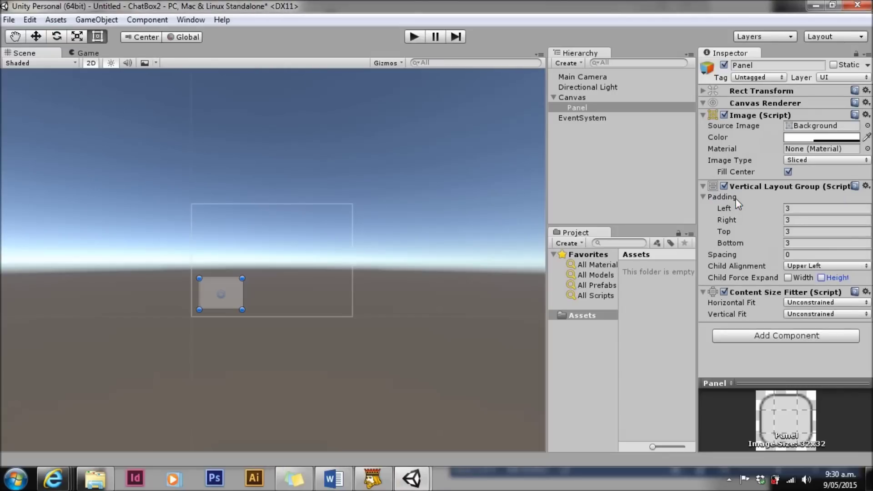
left_click(798, 314)
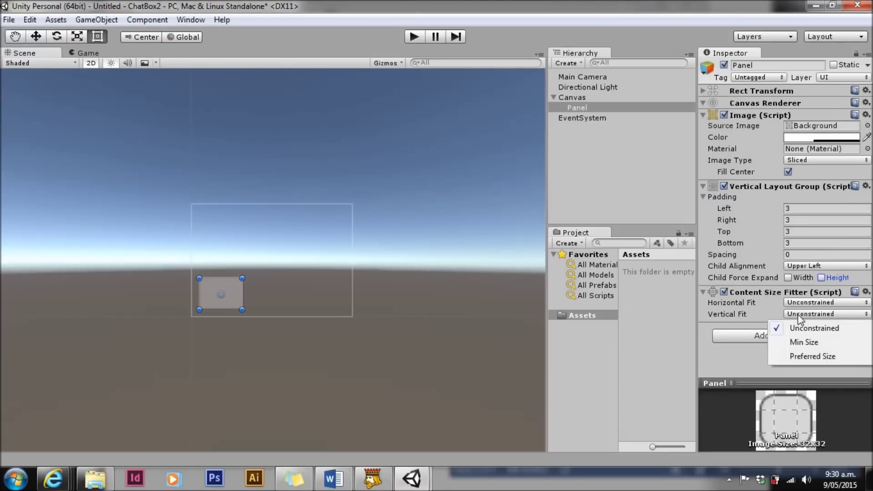
left_click(797, 356)
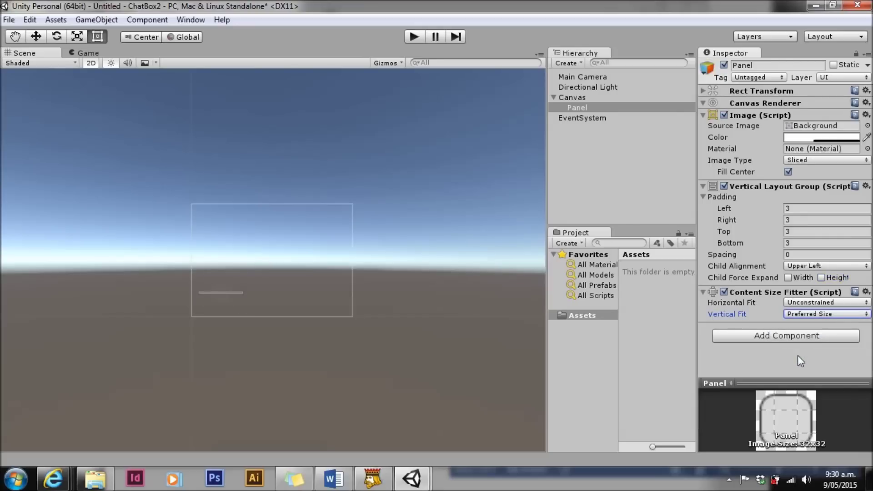
left_click(766, 65)
key("BackSpace")
- Name the panel 'Chat Box' in the Inspector
type("Chat Box")
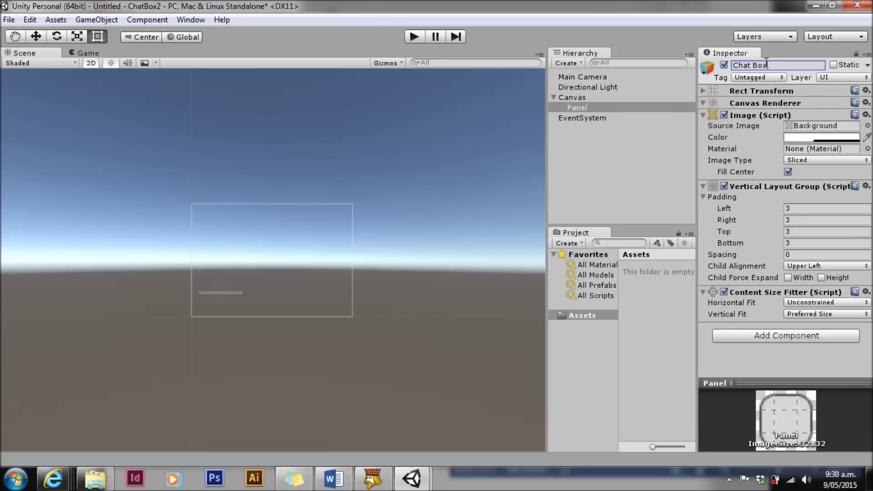
key("Return")
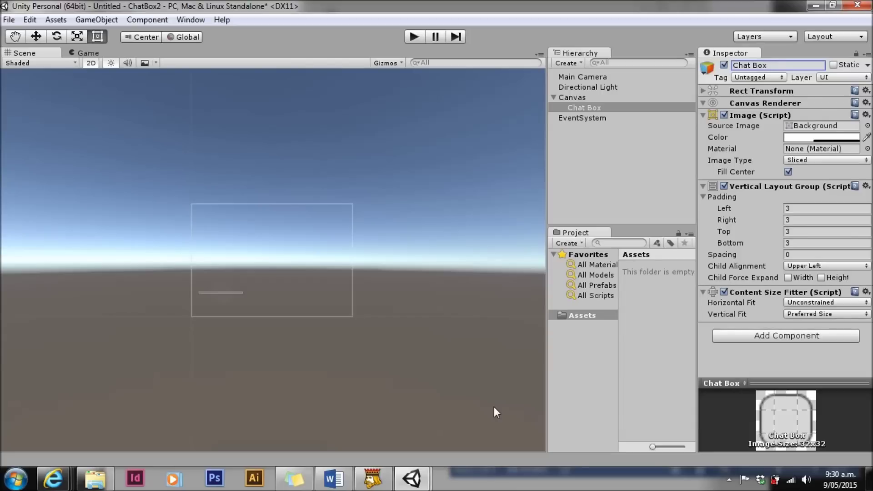
left_click(778, 335)
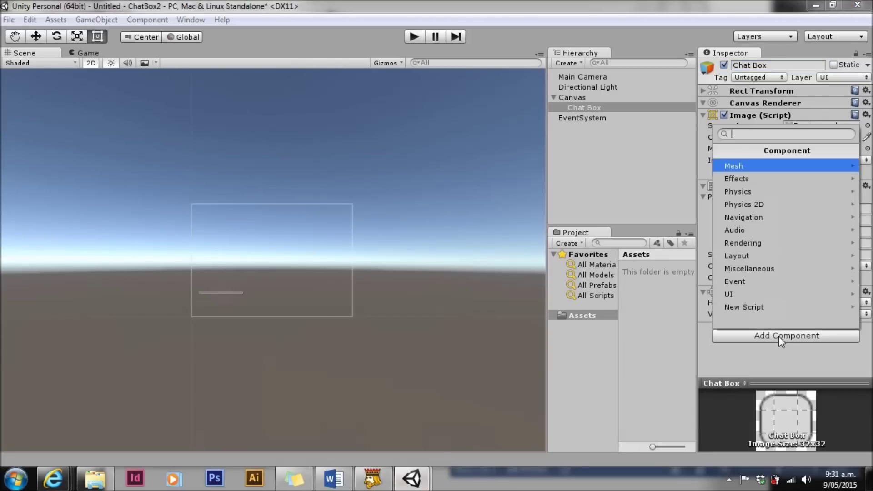
- Create and attach a new C# script named DragableWindow, then open it in MonoDevelop
left_click(776, 307)
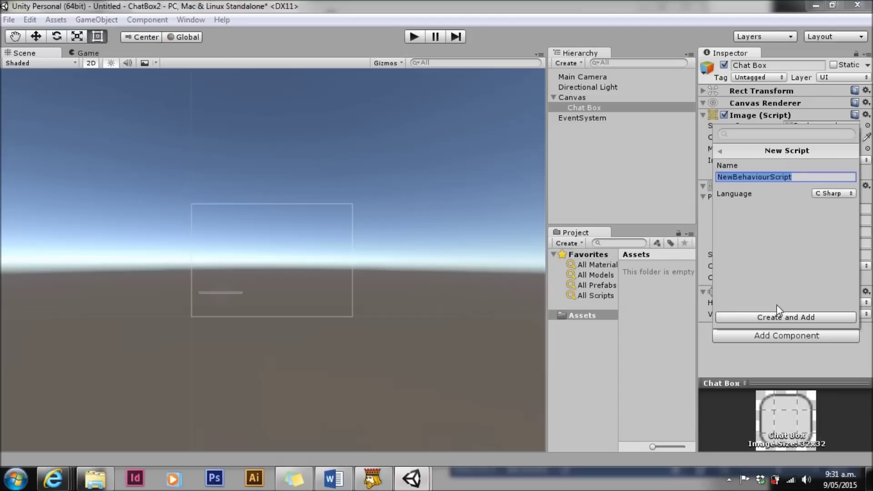
type("DragableWindow")
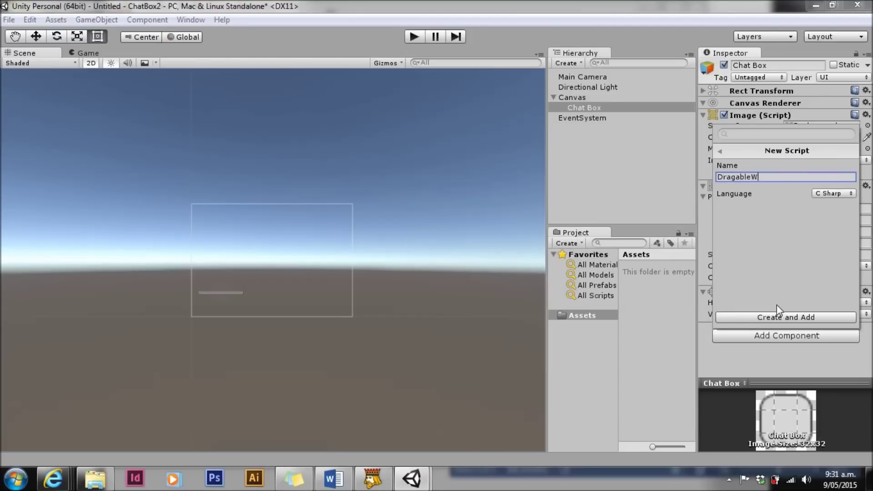
left_click(778, 314)
double_click(824, 339)
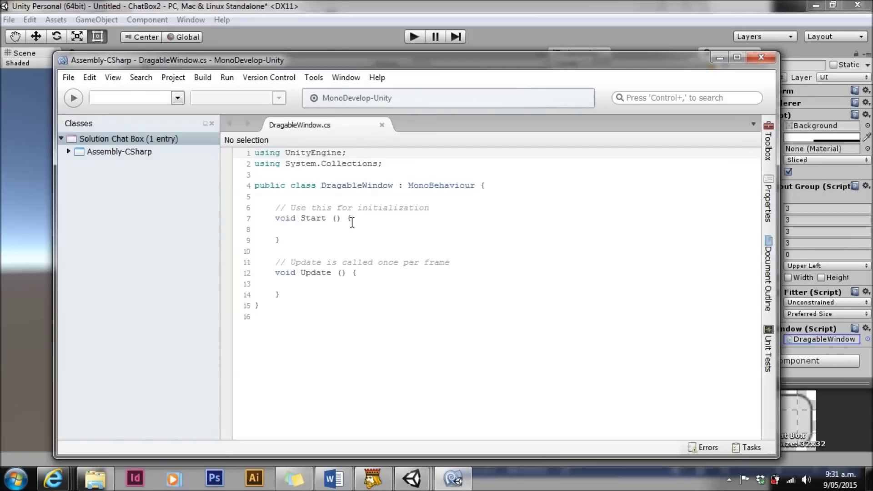
- Delete the default Start and Update methods and add 'using UnityEngine.EventSystems;'
left_click_drag(285, 294, 252, 212)
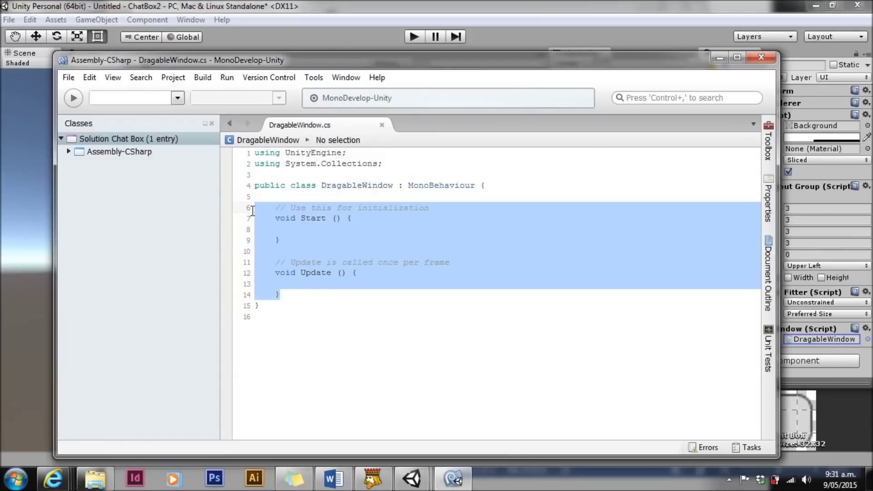
key("BackSpace")
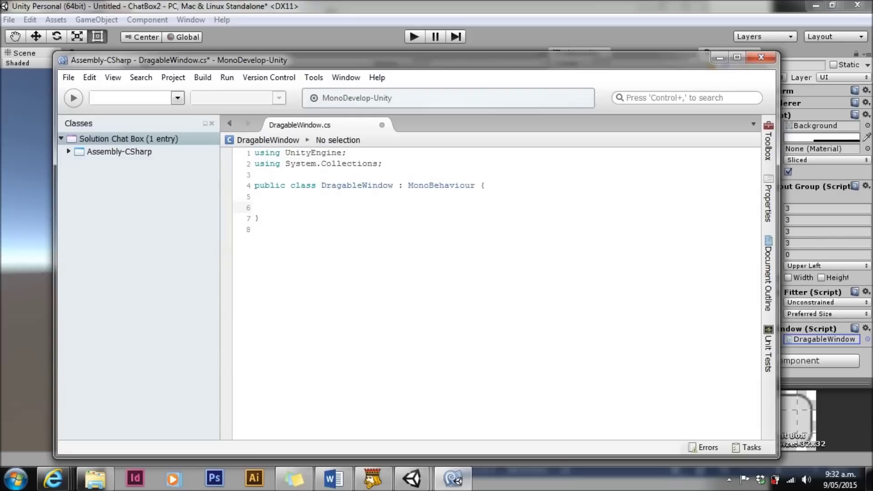
left_click(403, 163)
key("Return")
type("us")
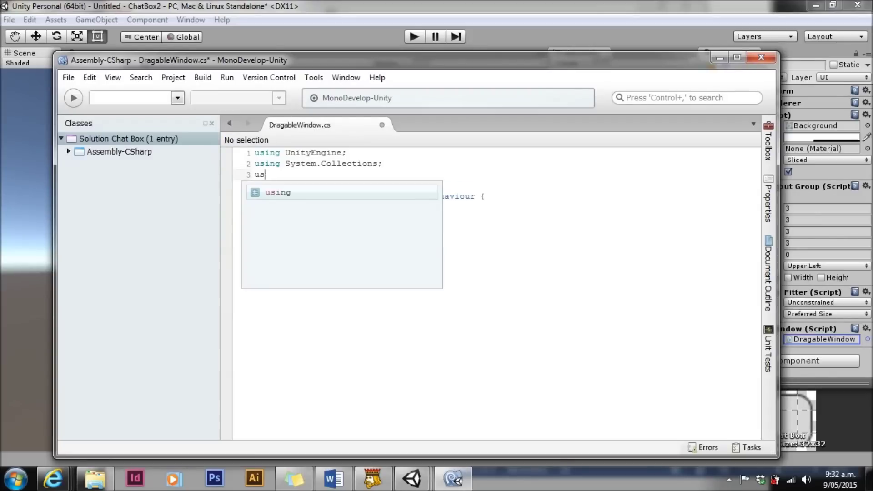
type("ing uni")
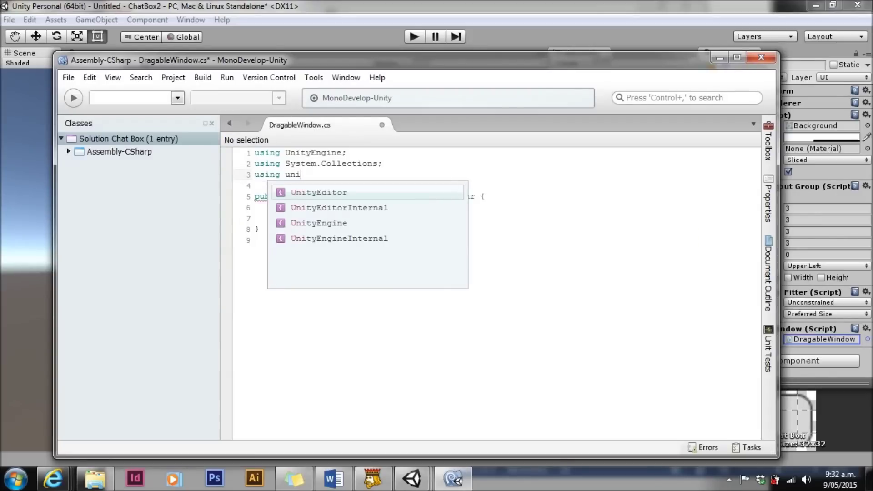
key("Down")
key("Down")
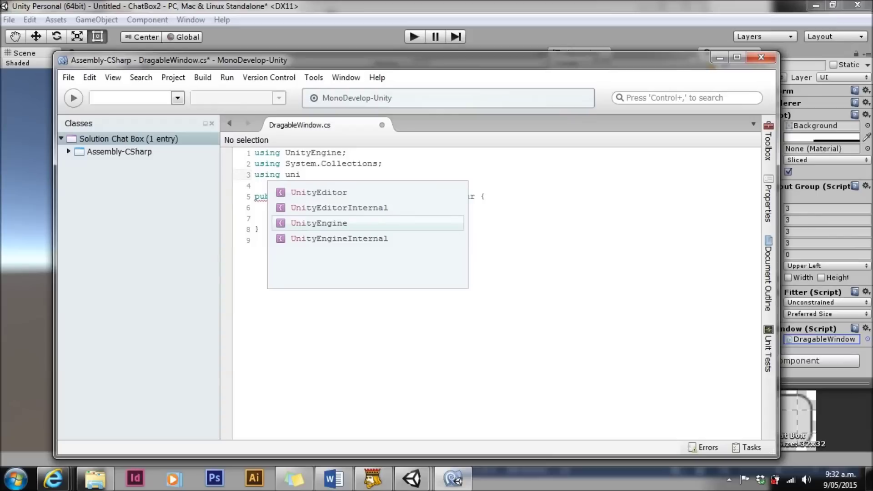
type(".eve")
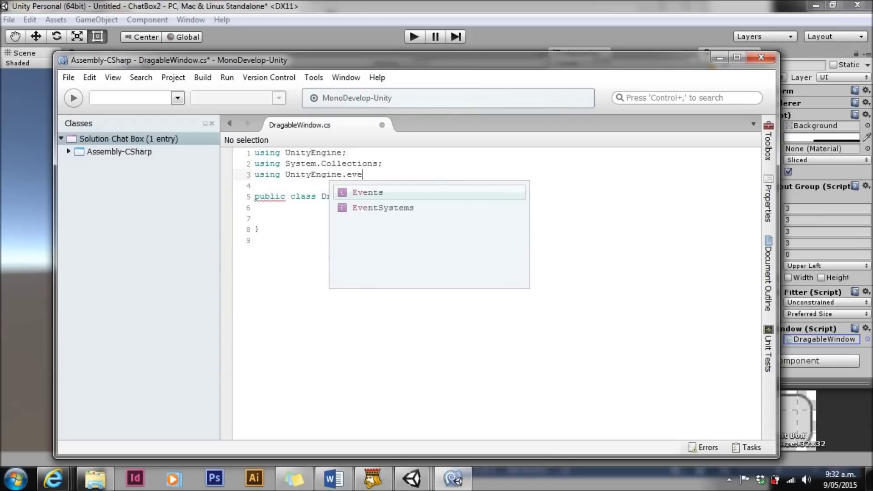
key("Down")
type(";")
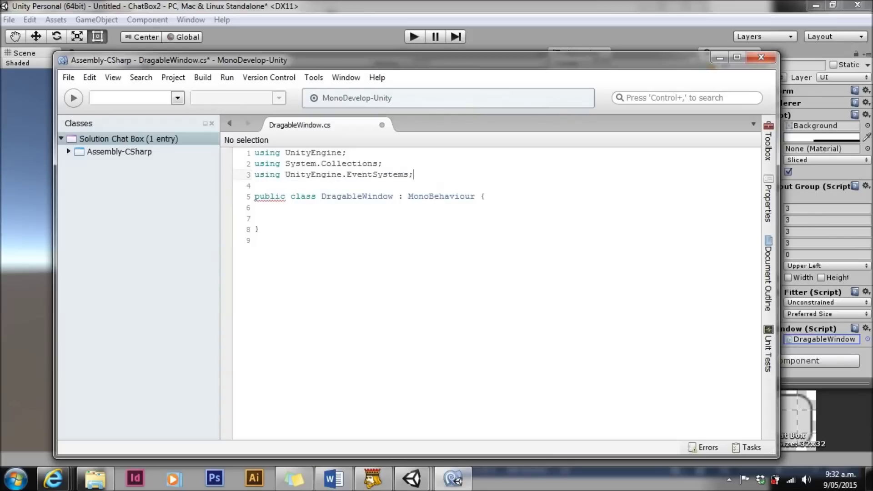
- Declare a 'public Vector3 offset;' field inside the DragableWindow class
left_click(520, 201)
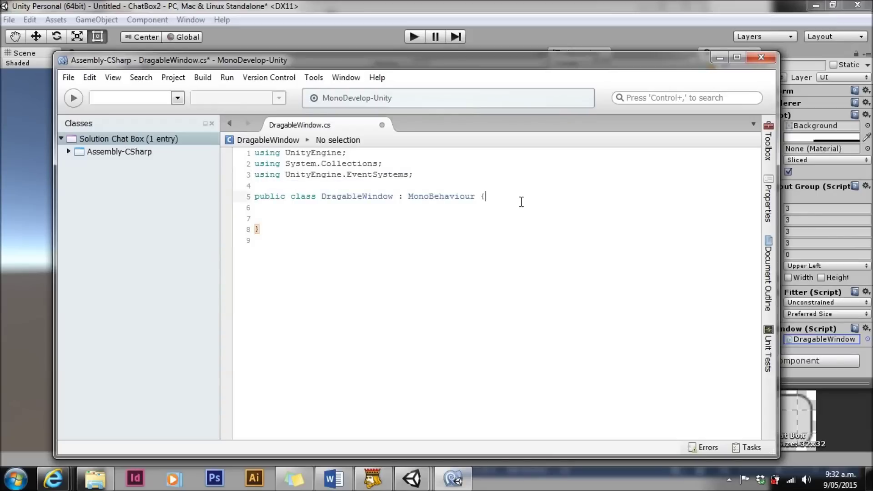
key("Return")
key("Return")
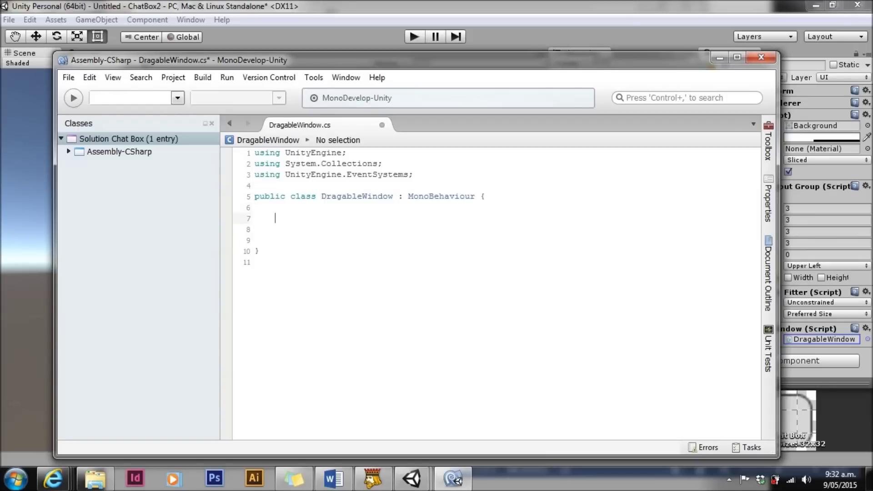
type("public vect")
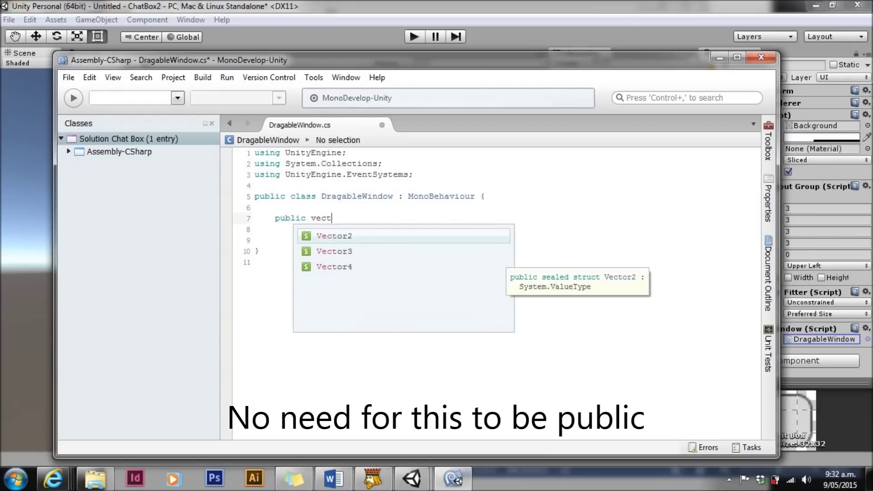
type("or3 offset;")
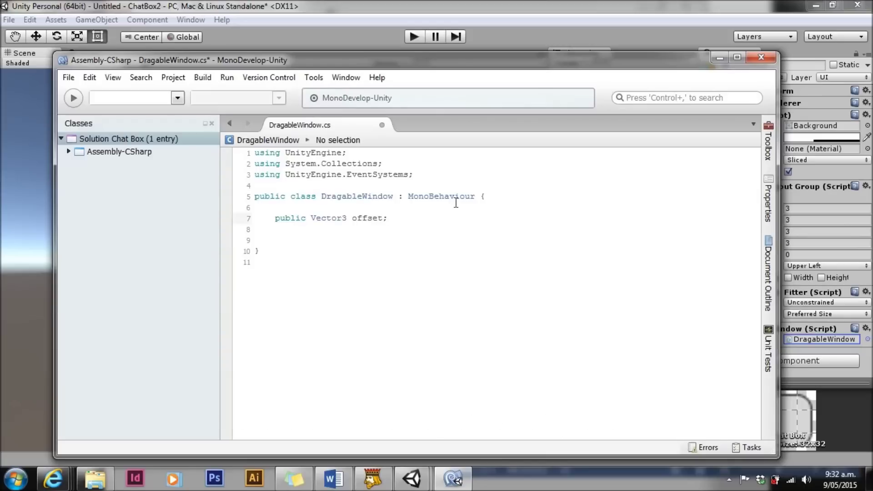
left_click(481, 196)
type(", i")
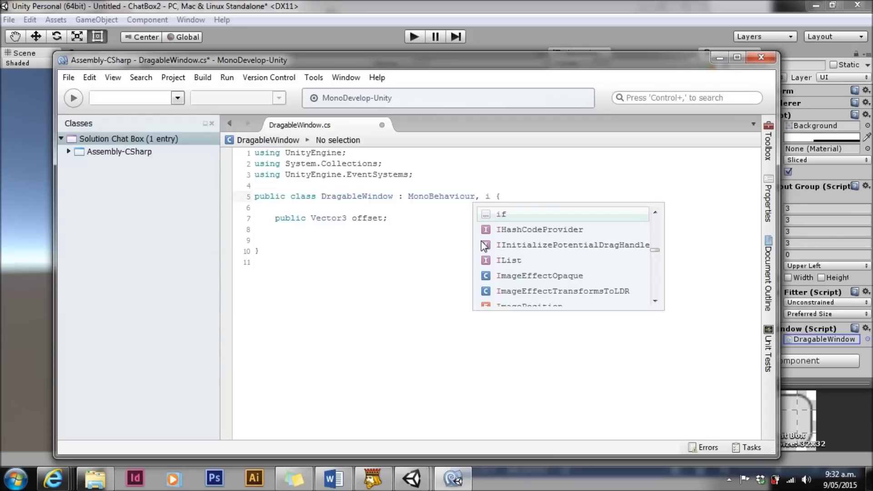
type("dr")
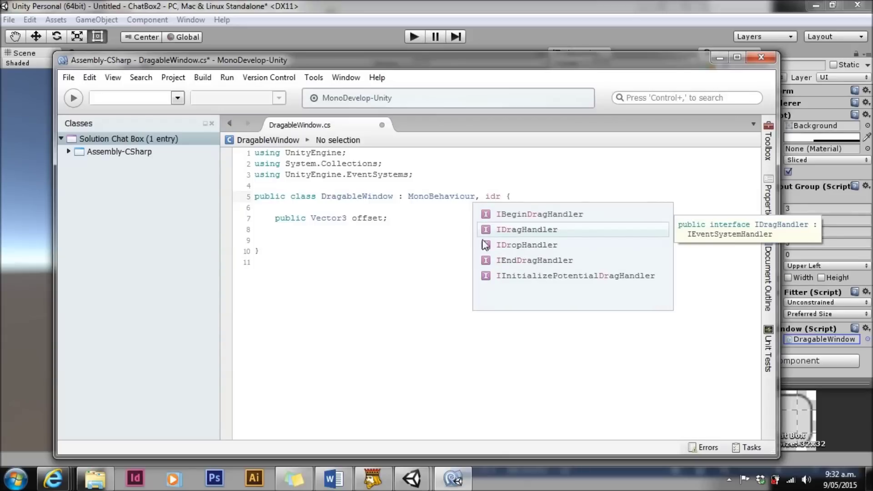
- Add IBeginDragHandler and IDragHandler to the DragableWindow class declaration
double_click(528, 215)
type(", id")
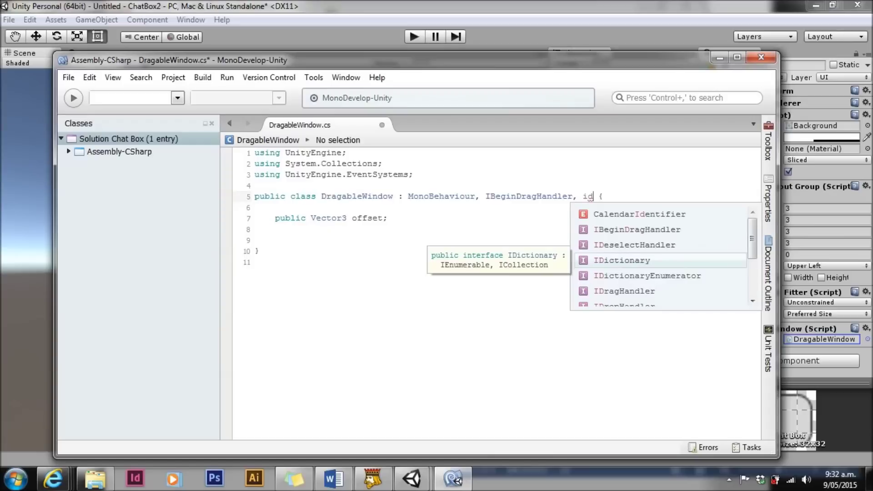
double_click(650, 291)
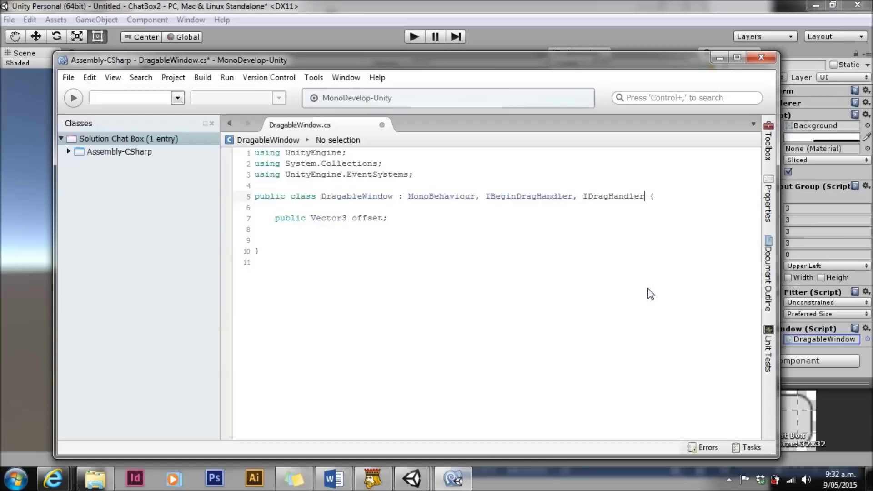
- Generate OnBeginDrag and OnDrag stubs using Implement interface for each handler
right_click(509, 196)
mouse_move(531, 204)
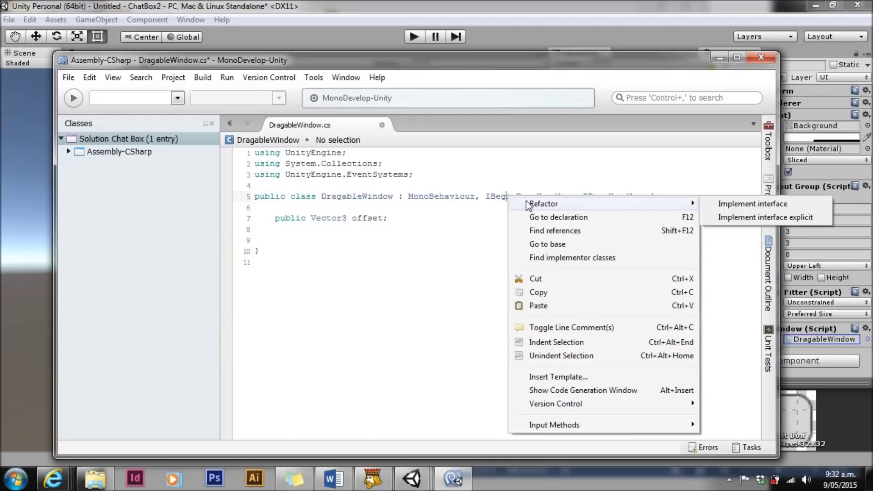
left_click(770, 209)
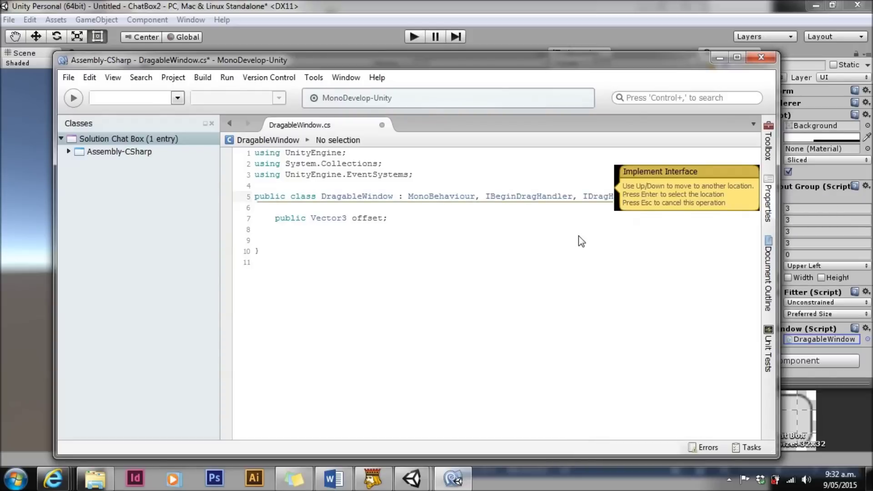
key("Down")
key("Return")
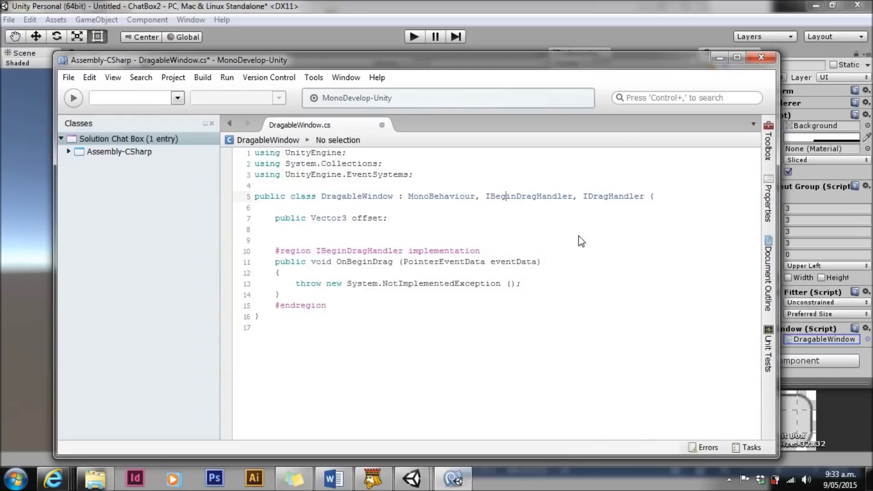
right_click(599, 198)
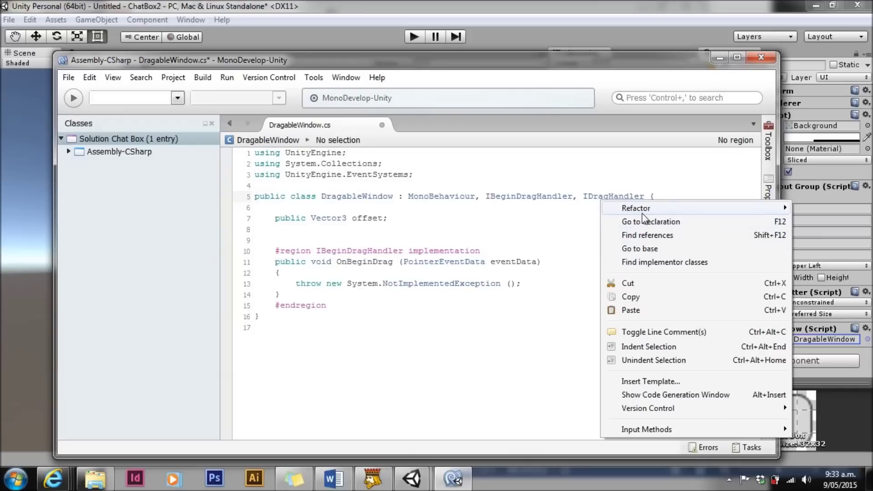
mouse_move(631, 209)
left_click(582, 214)
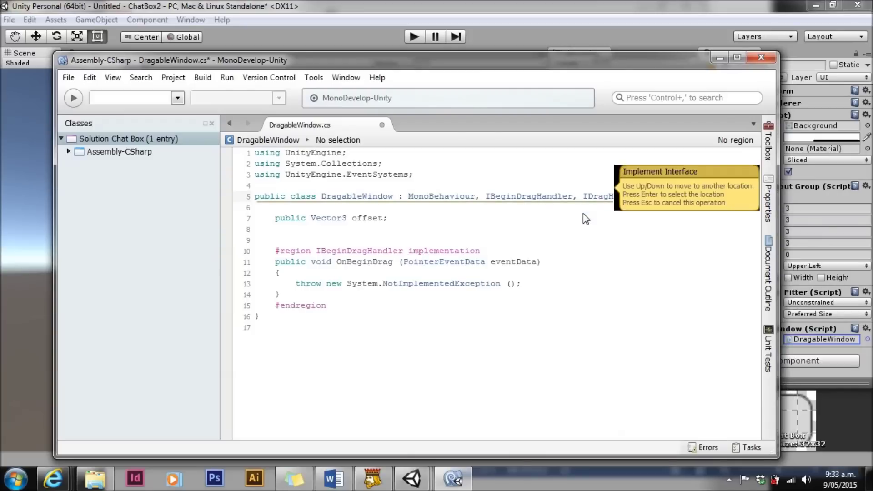
key("Down")
key("Down")
key("Down")
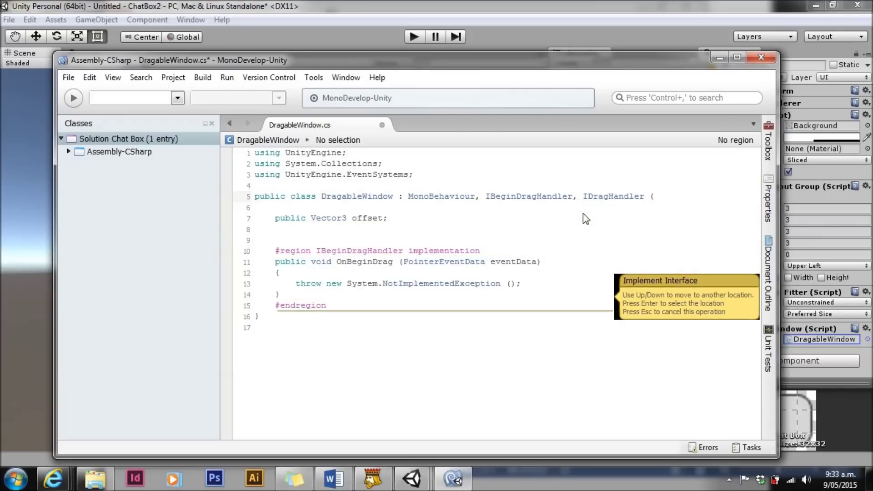
key("Return")
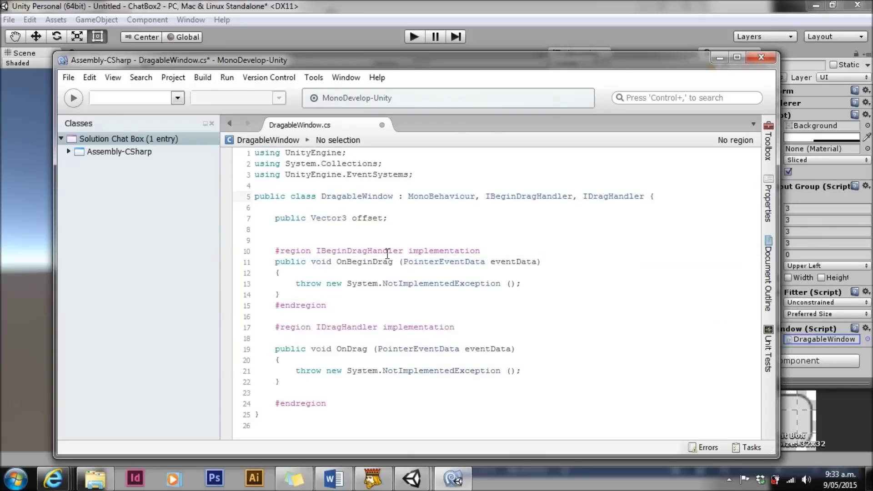
- Remove the extra blank line and make OnBeginDrag set offset = transform.position - (Vector3)eventData.position
left_click(365, 236)
key("Delete")
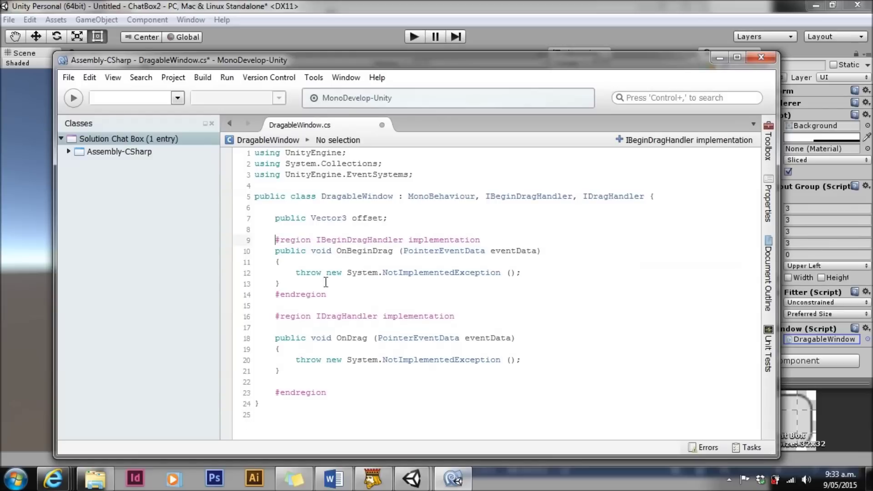
left_click_drag(523, 272, 296, 276)
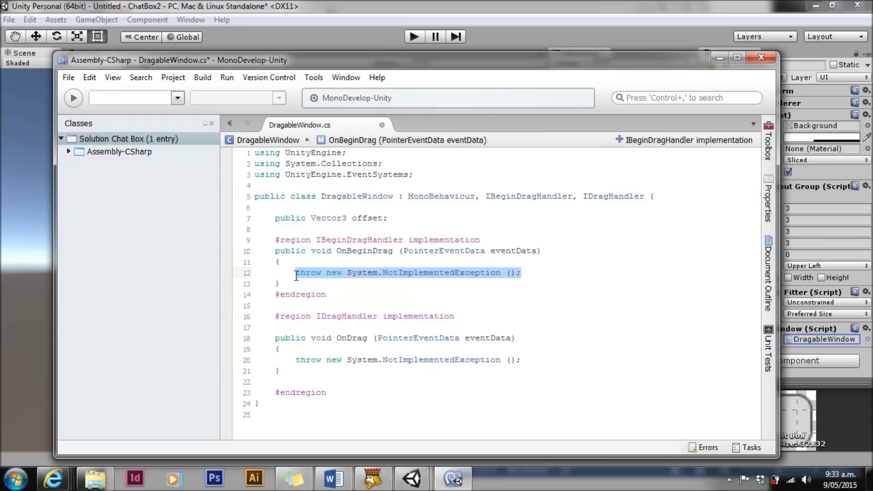
type("offse")
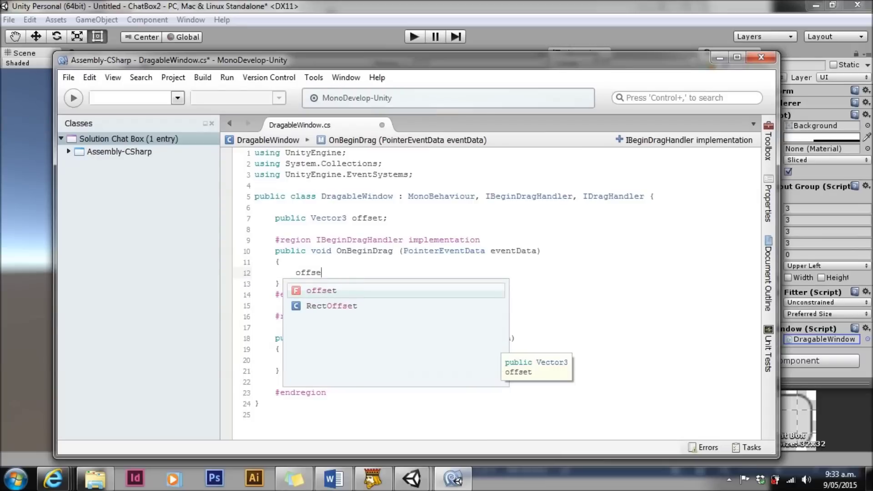
type("t = ")
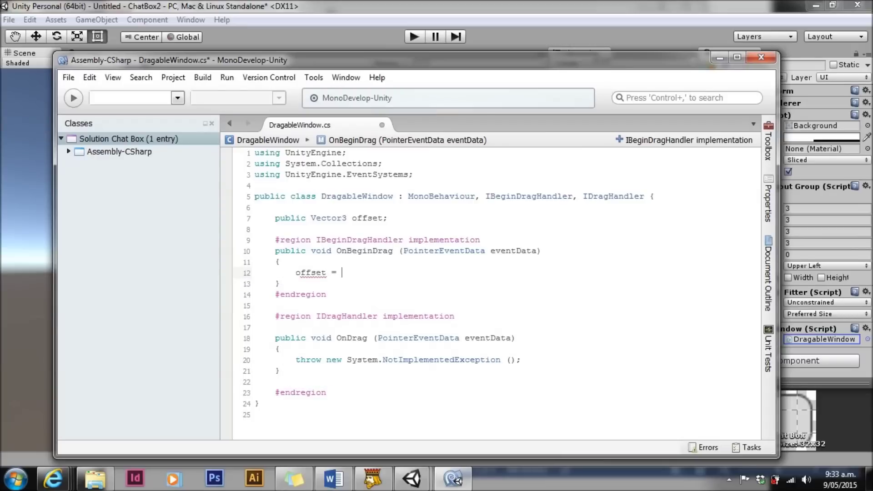
type("tra")
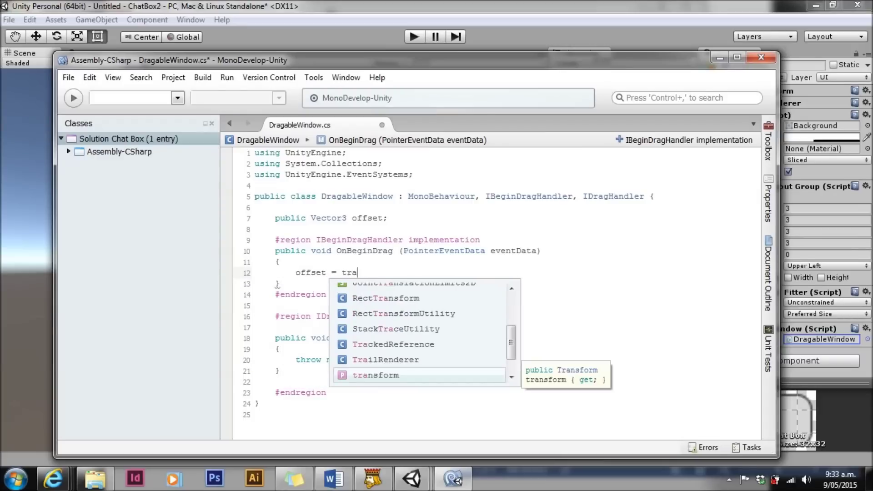
type("nsform.po")
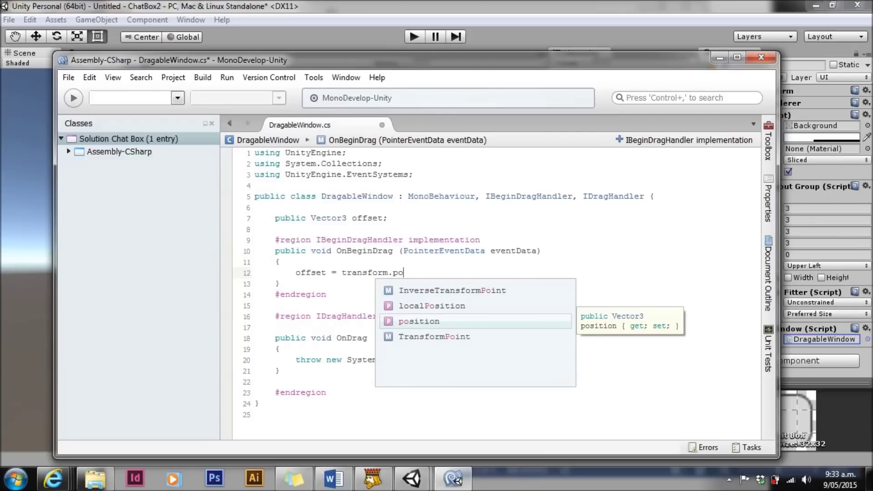
type("sition - e")
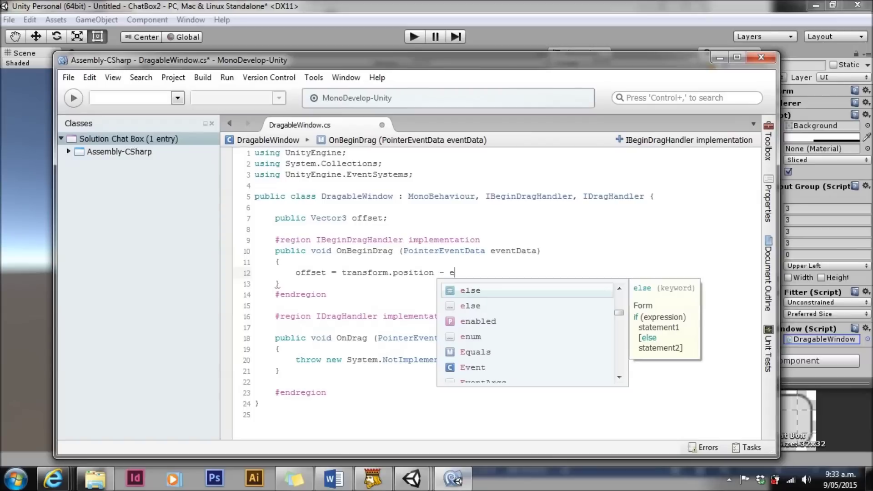
key("Escape")
type("(vect")
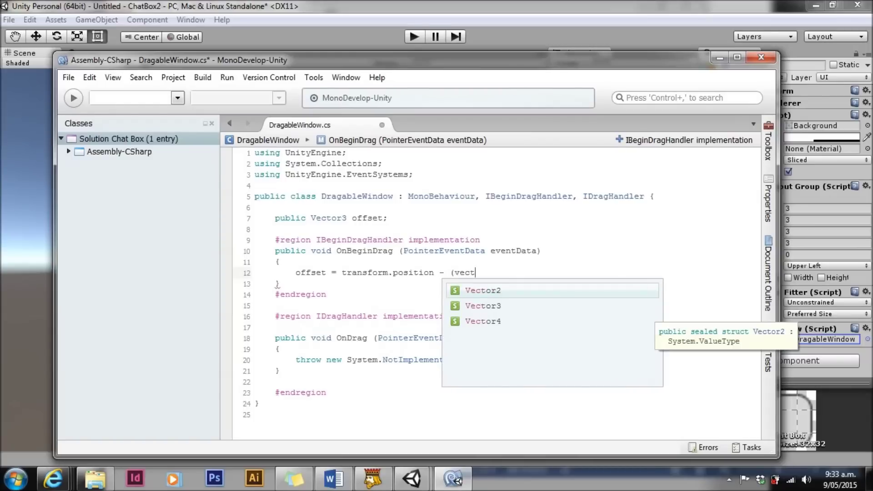
type("or3)")
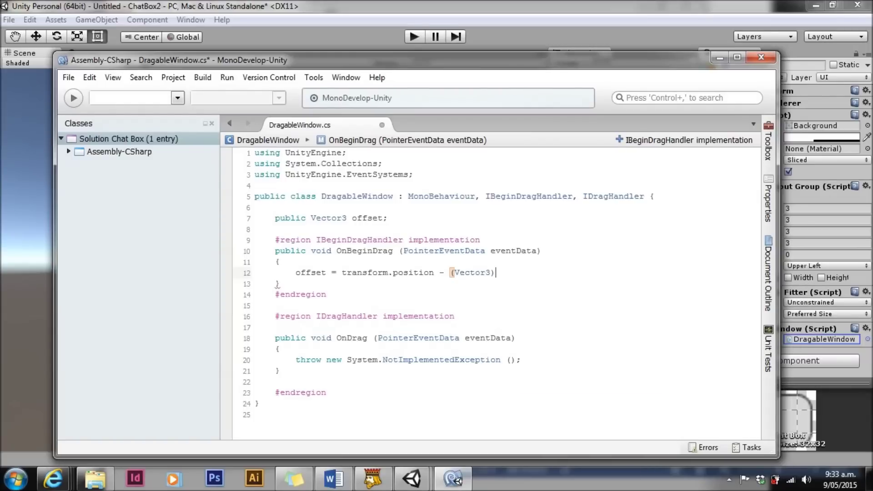
type("even")
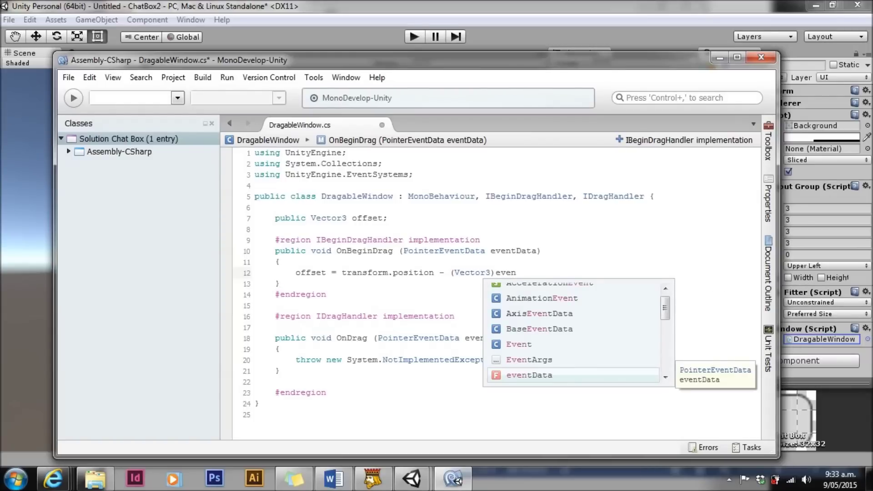
type("tData.p")
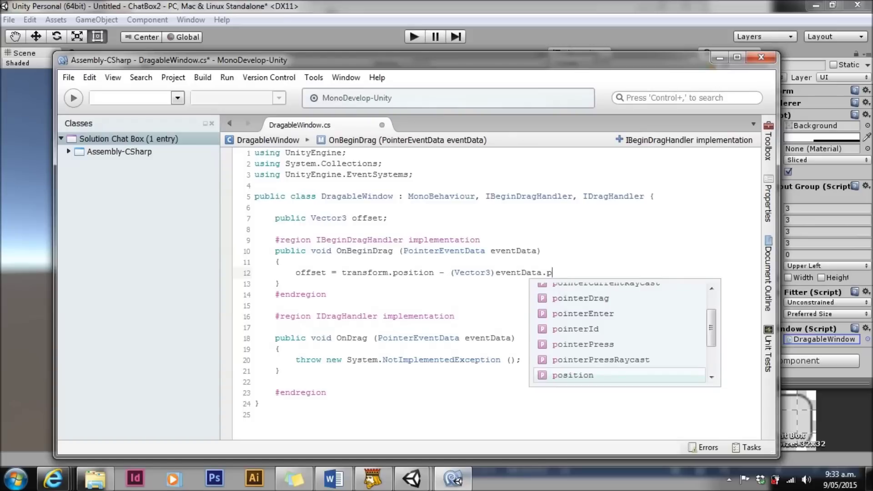
type("osition;")
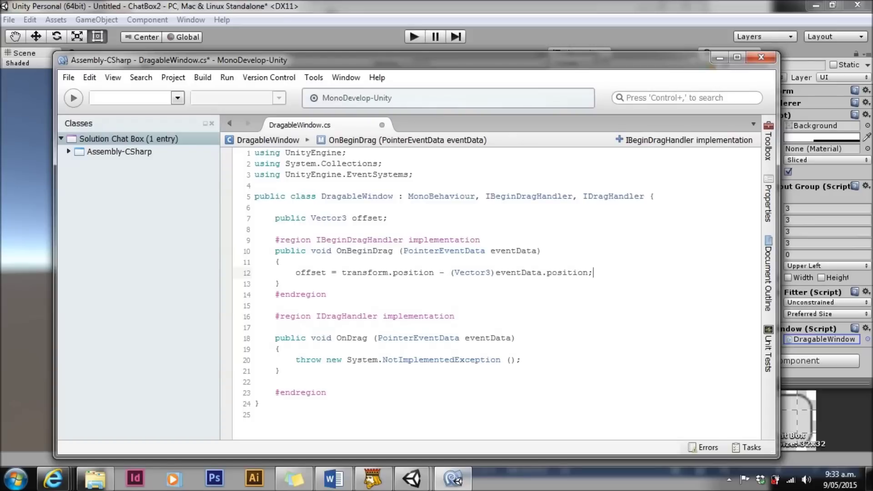
- Replace OnDrag's throw statement with transform.position = (Vector3)eventData.position + offset;
left_click(529, 362)
left_click_drag(529, 362, 296, 359)
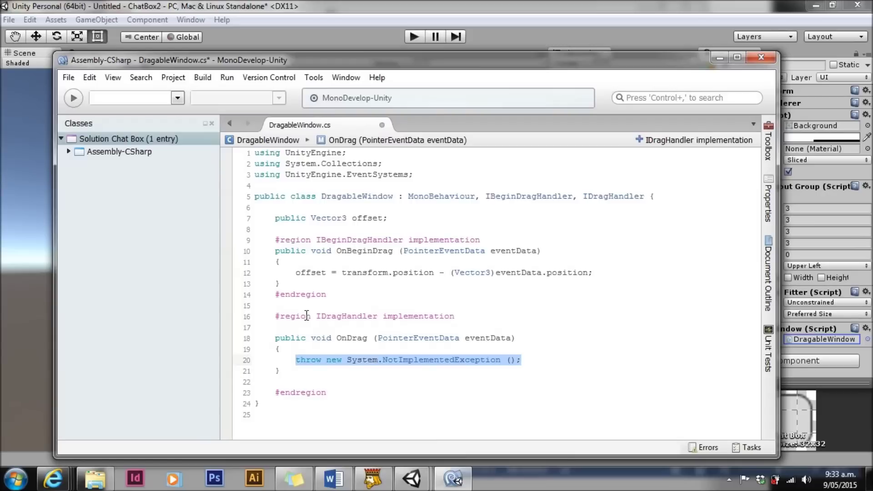
type("tra")
type("nsform.")
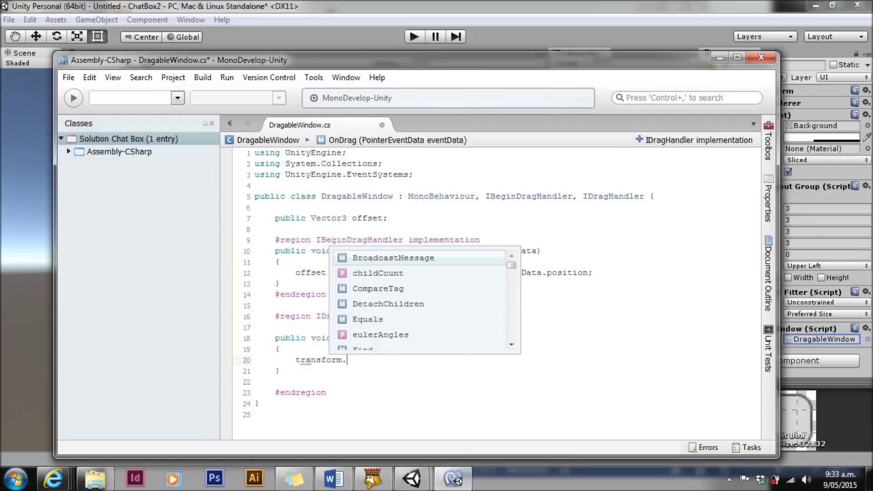
type("position = ")
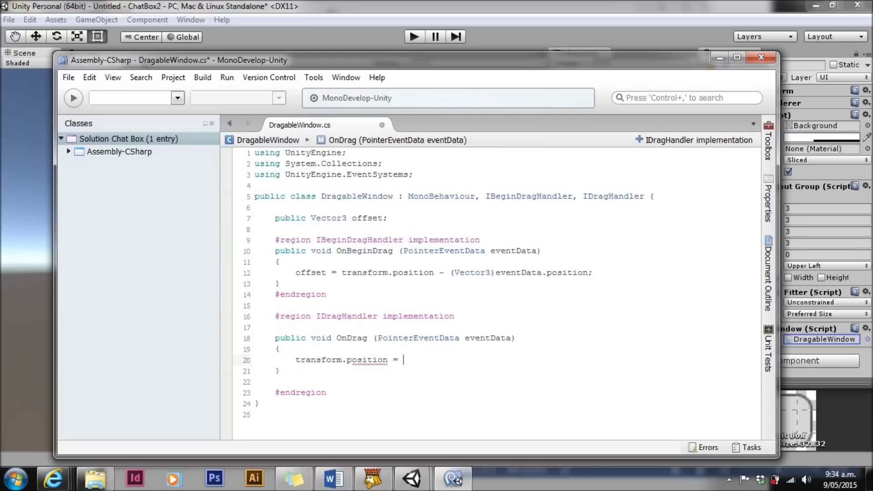
type("(vect")
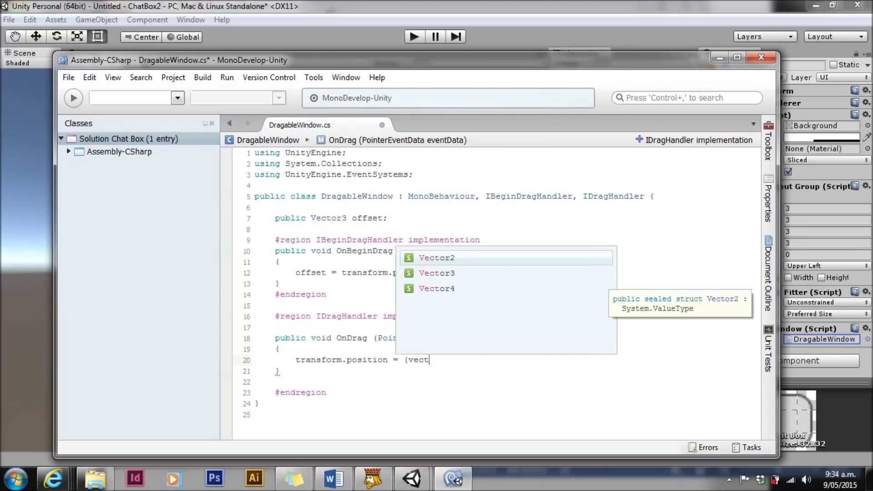
key("Down")
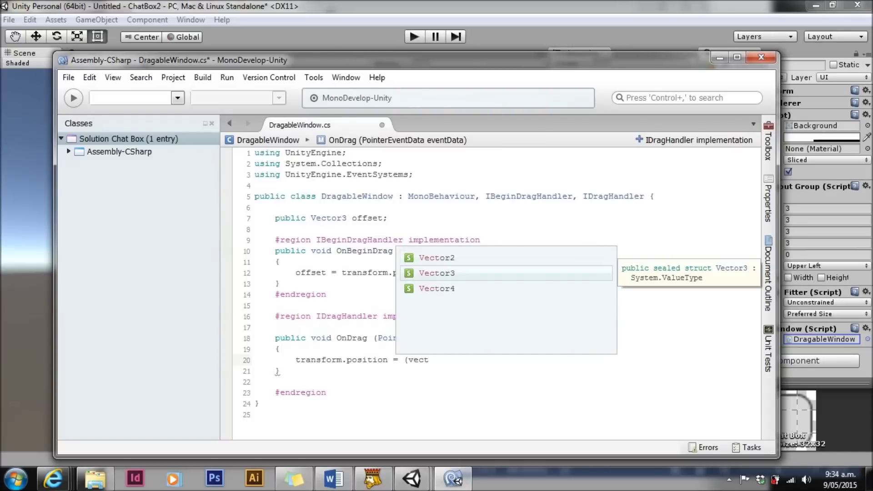
type("or3) eve")
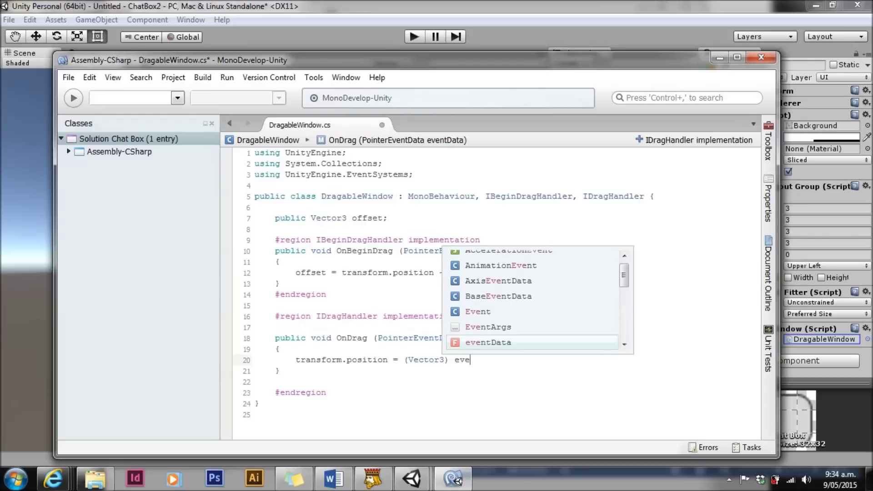
type("ntData.po")
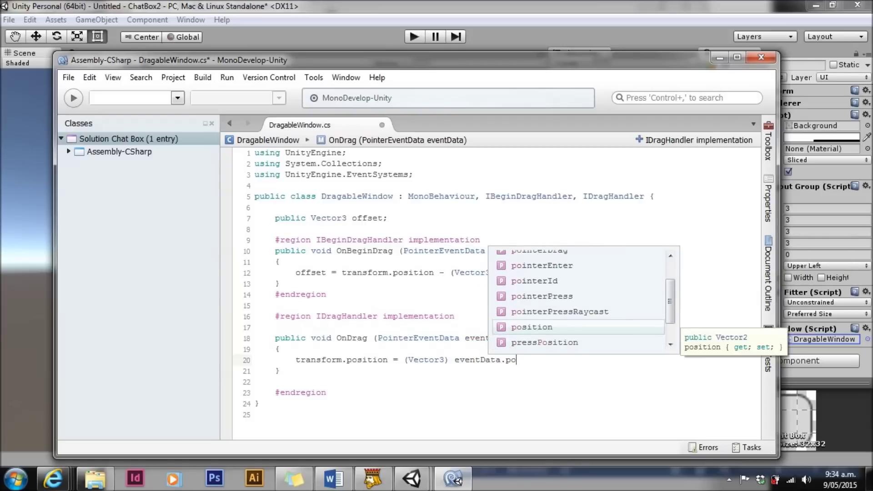
type("sition + offset;")
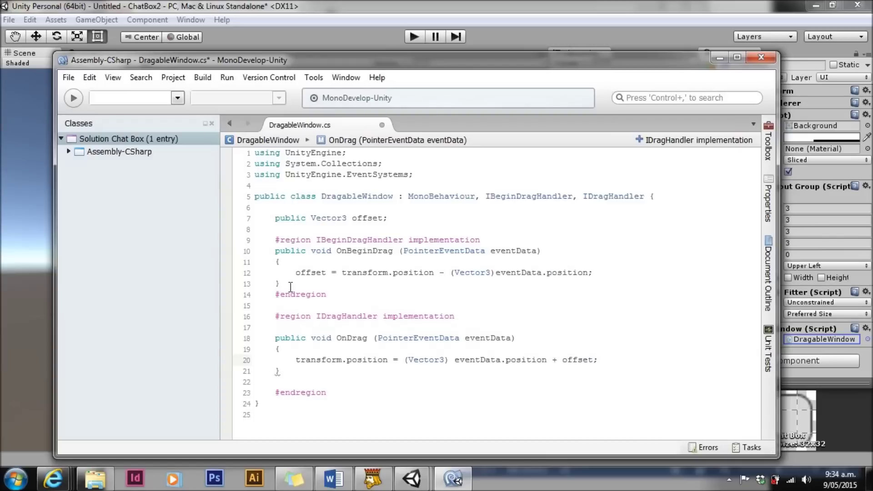
- Save all script changes, then play the game and drag the chat box bar up and back down
left_click(67, 78)
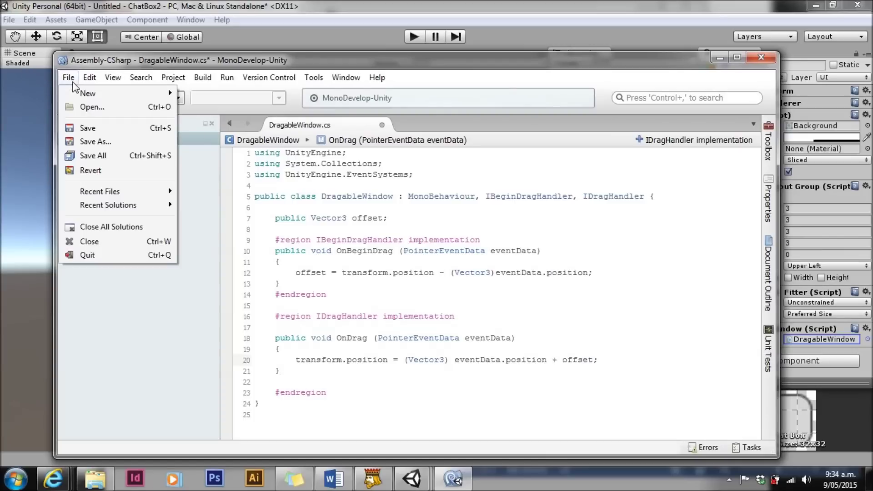
left_click(91, 159)
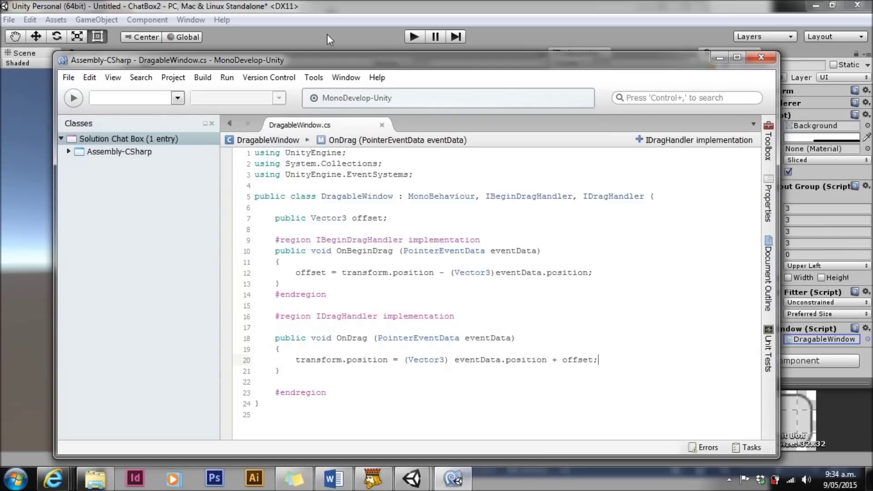
left_click(414, 36)
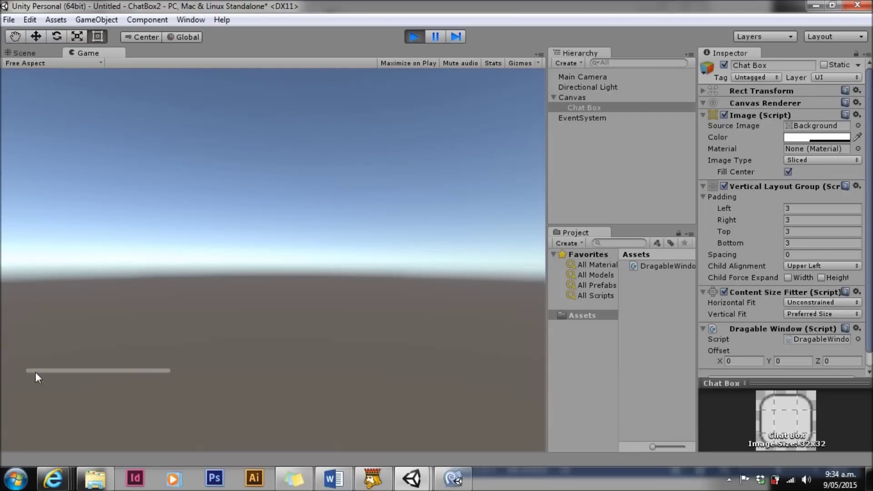
left_click_drag(36, 371, 56, 207)
left_click_drag(168, 220, 213, 344)
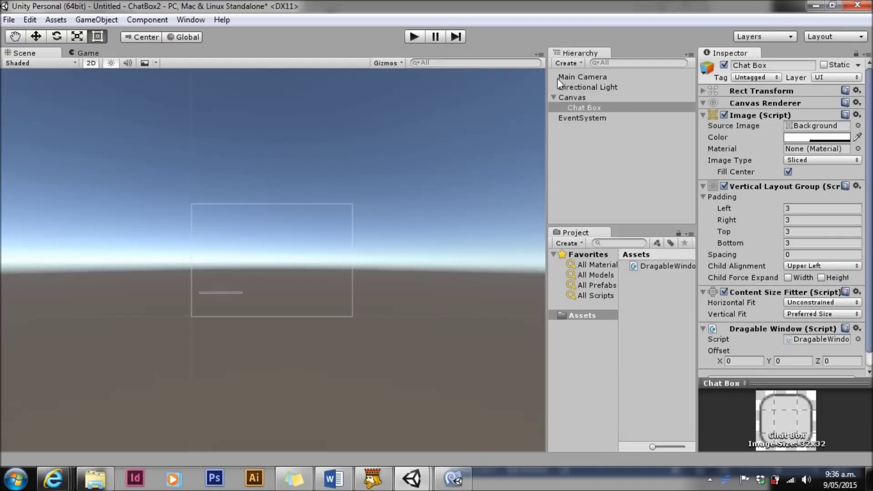
- Create a new UI Panel and parent it under Chat Box
left_click(568, 66)
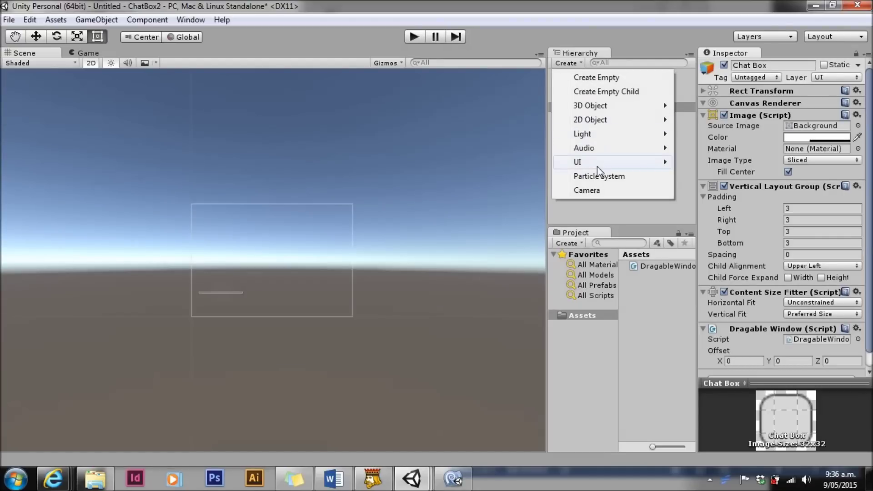
mouse_move(596, 166)
left_click(712, 162)
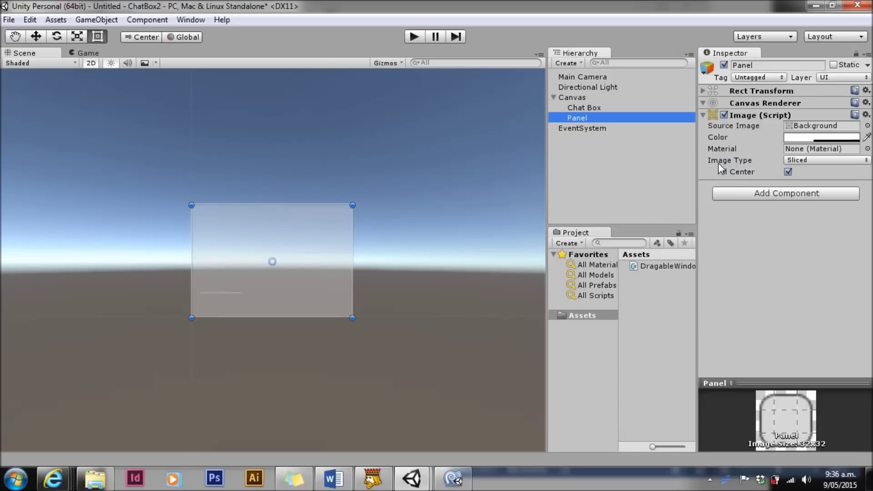
left_click_drag(587, 119, 591, 110)
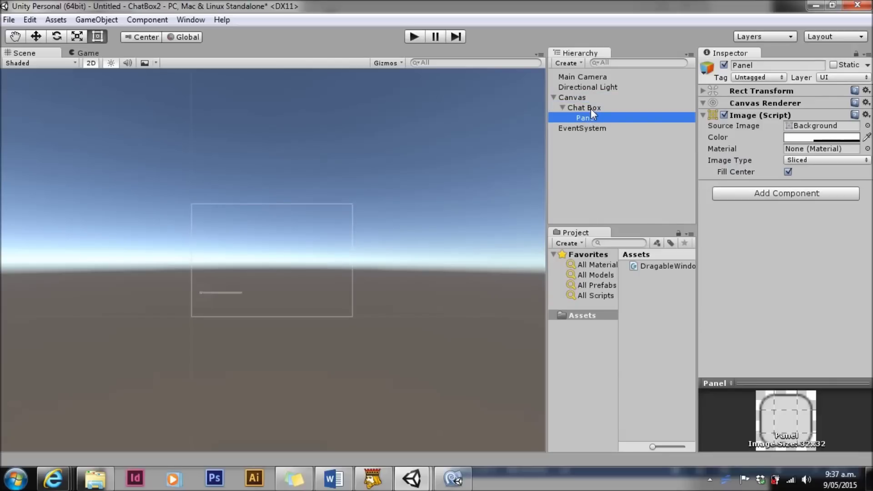
- Rename the new panel to 'Title Bar'
left_click(762, 65)
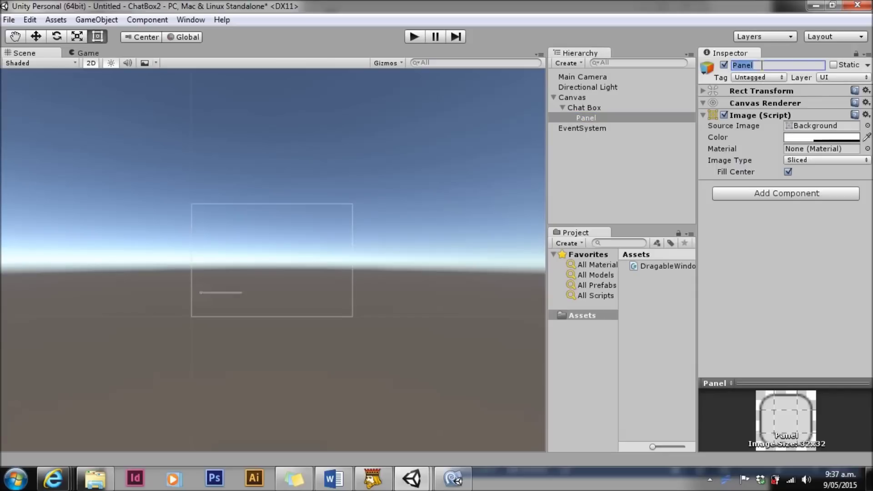
type("Title Bat")
key("BackSpace")
type("r")
key("Return")
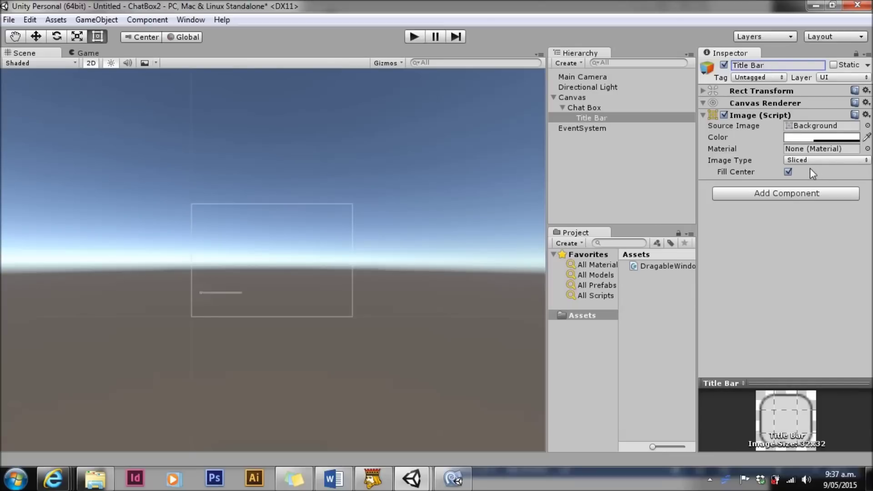
left_click(794, 198)
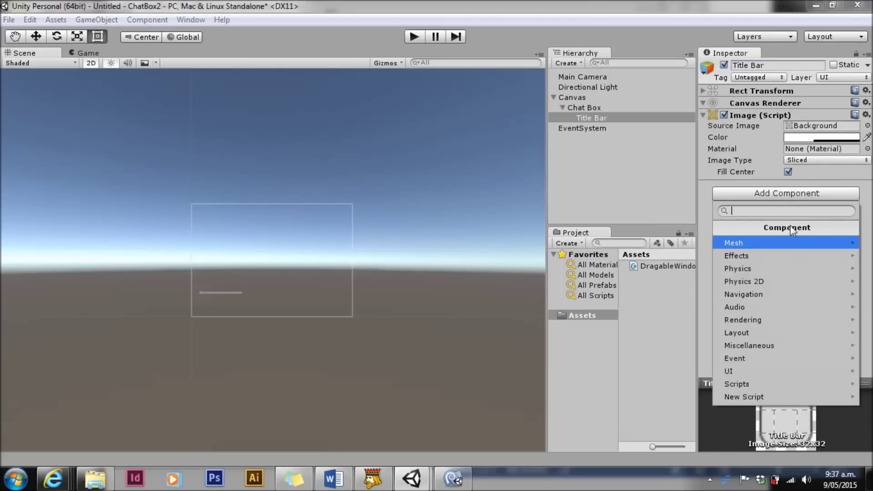
- Add a Layout Element to Title Bar and remove its Image component
left_click(772, 331)
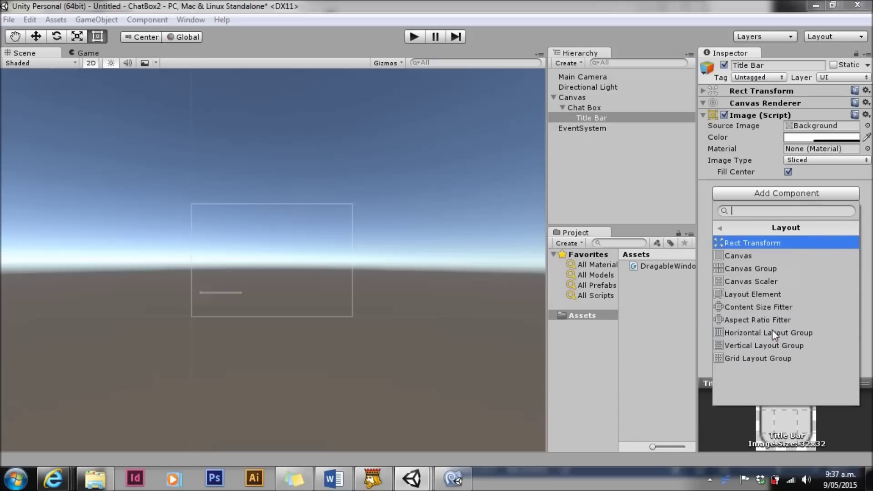
left_click(752, 295)
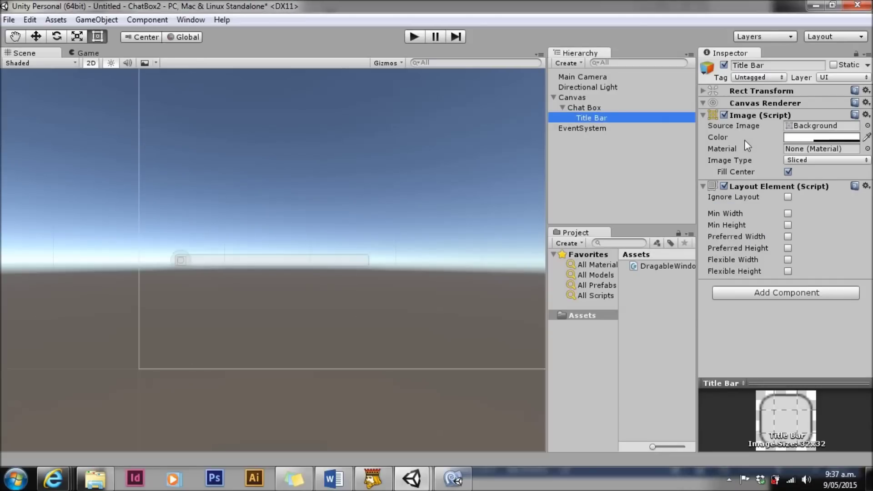
left_click(866, 115)
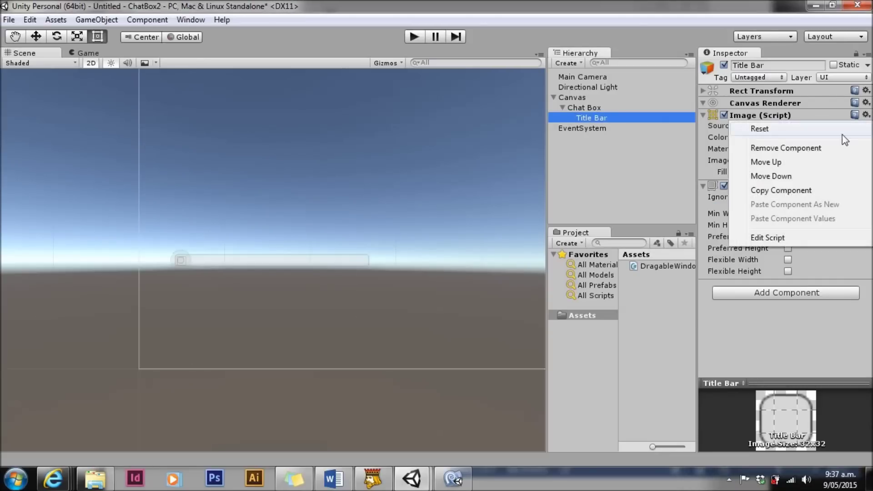
left_click(834, 147)
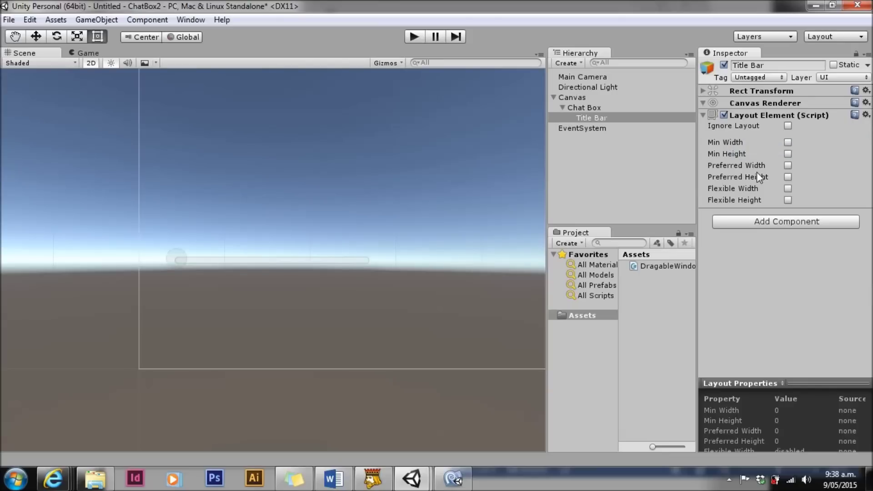
- Enable Flexible Width and set Min Height to 30 on the Layout Element
left_click(787, 189)
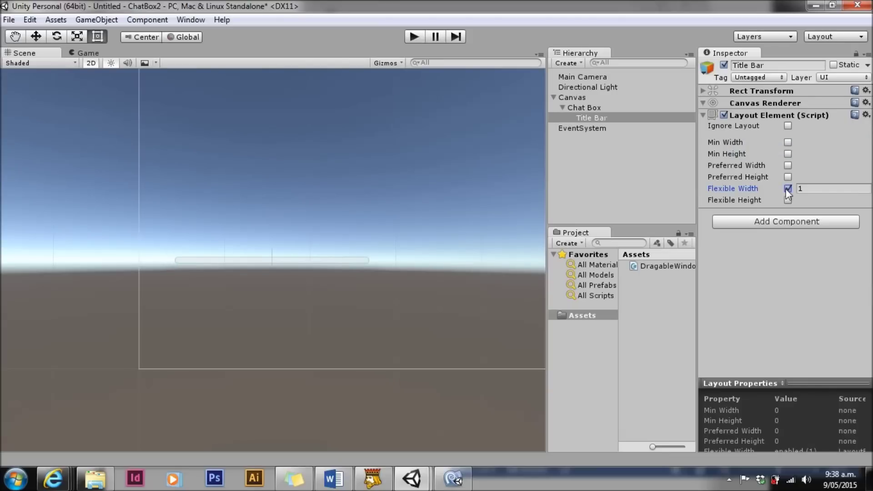
left_click(787, 154)
left_click(801, 154)
type("30")
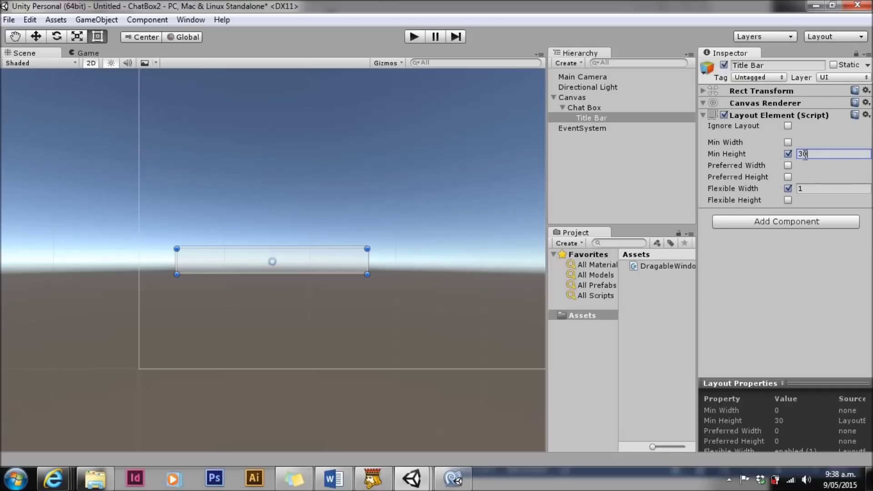
- Create a UI Button inside Title Bar named 'Show / Hide Button'
right_click(590, 118)
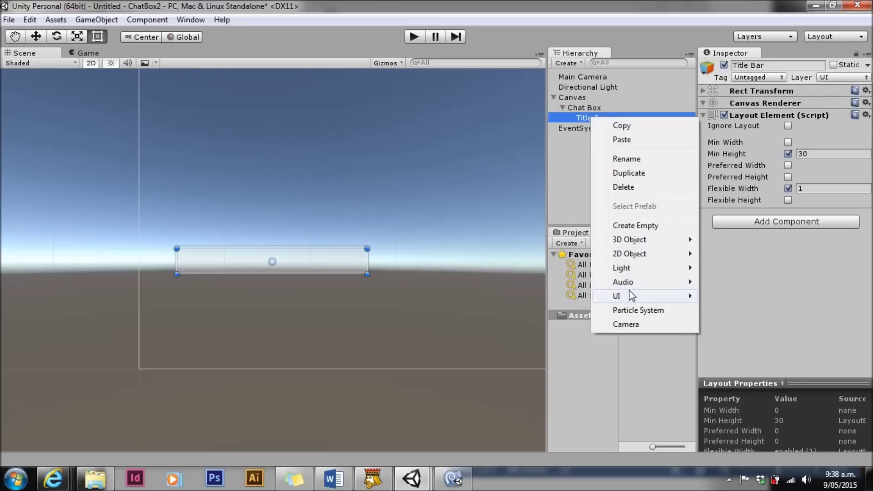
mouse_move(644, 296)
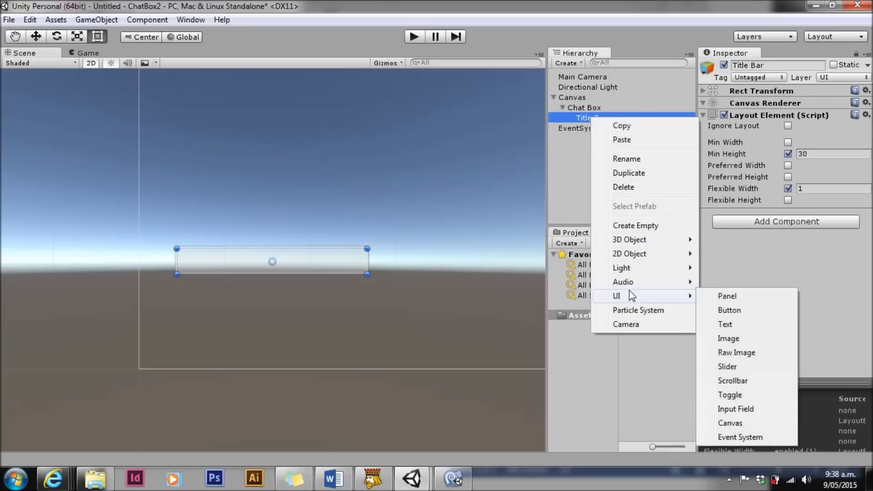
left_click(723, 311)
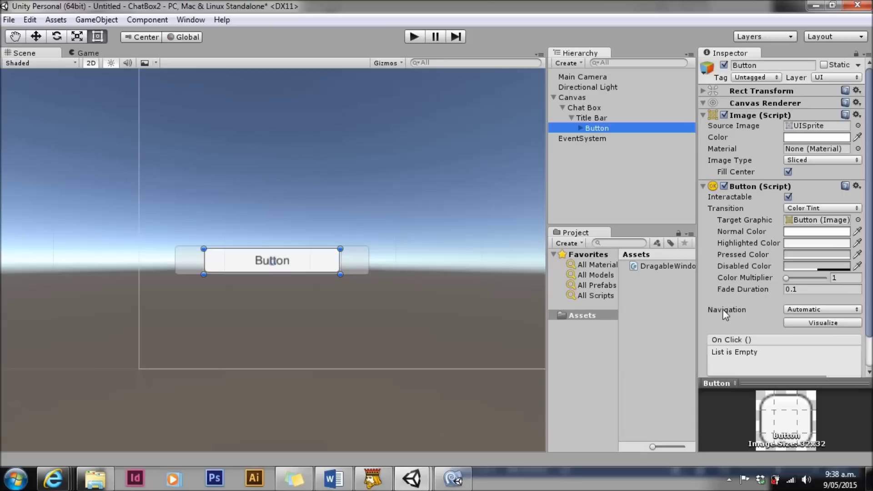
left_click(753, 65)
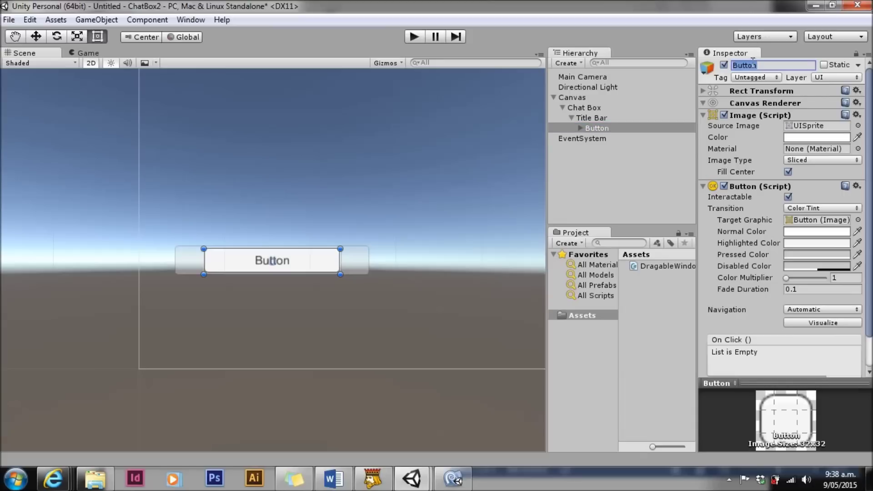
type("Show / Hide Button")
key("Return")
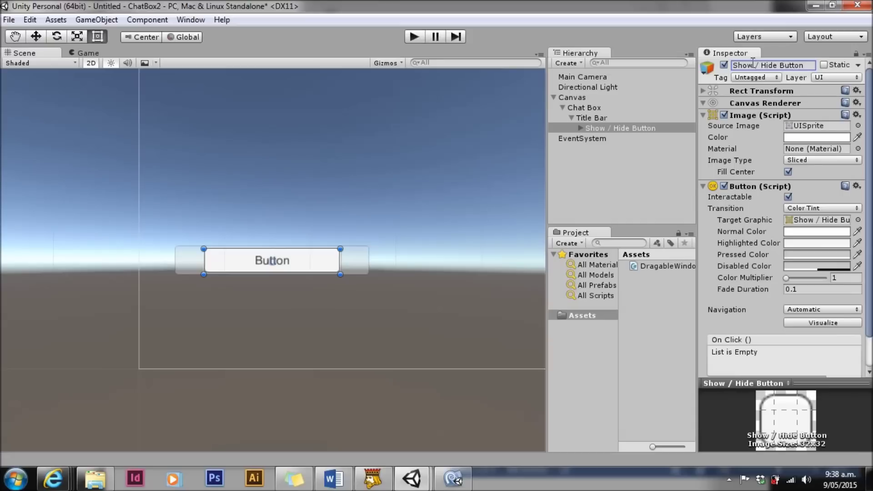
- Change the button's Text child label to 'Show Chat'
scroll(869, 192, "down", 2)
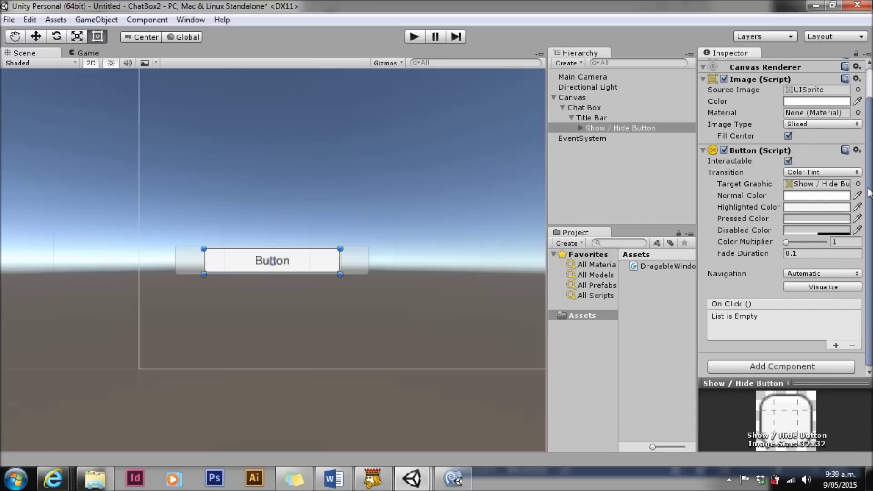
left_click(580, 128)
left_click(604, 138)
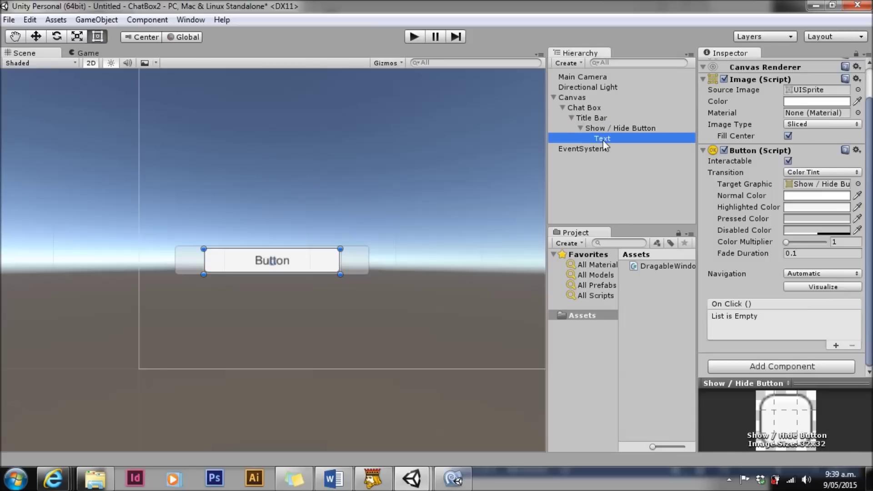
left_click(764, 144)
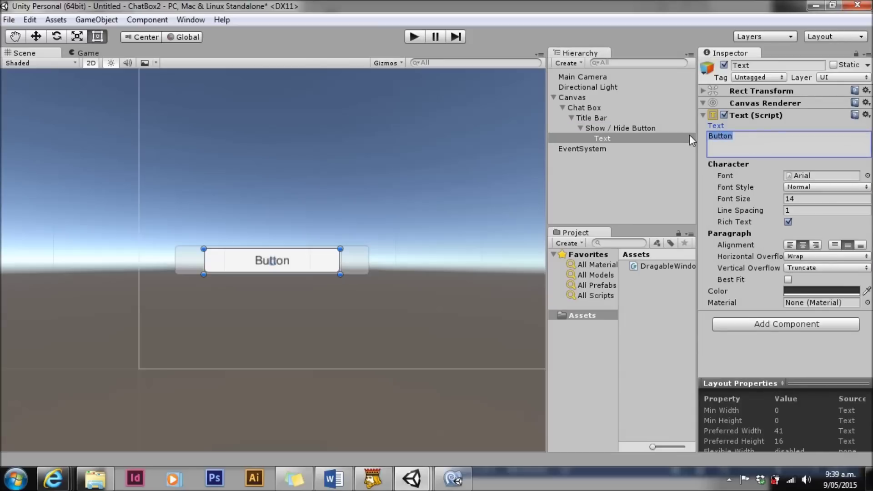
type("Show Cha")
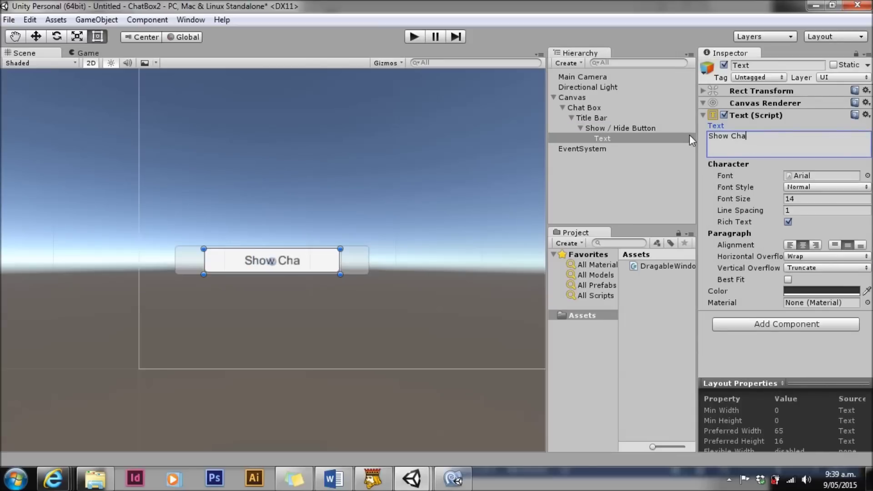
type("t")
left_click(598, 107)
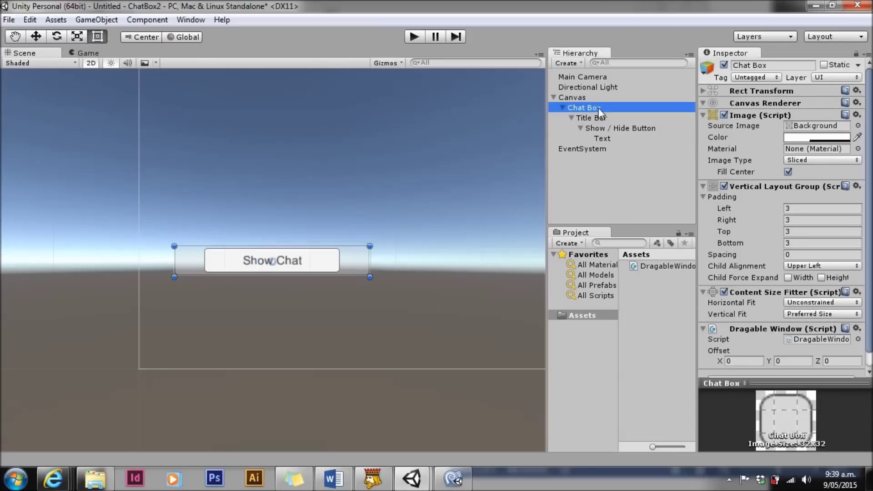
- Collapse Chat Box's Image, Vertical Layout Group, Content Size Fitter and Dragable Window components
left_click(702, 115)
left_click(703, 127)
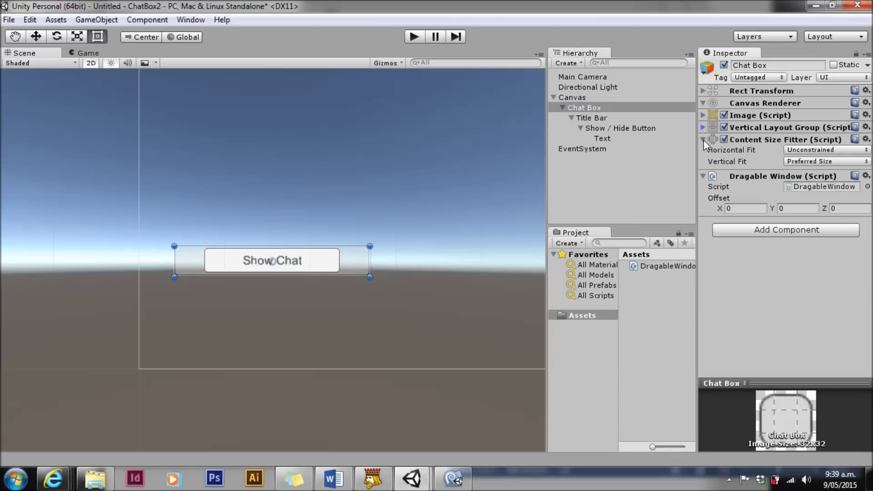
left_click(703, 139)
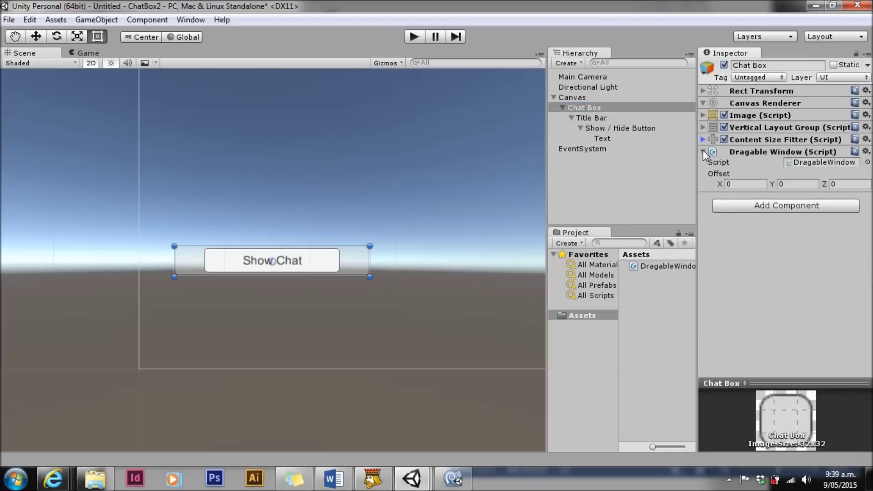
left_click(703, 152)
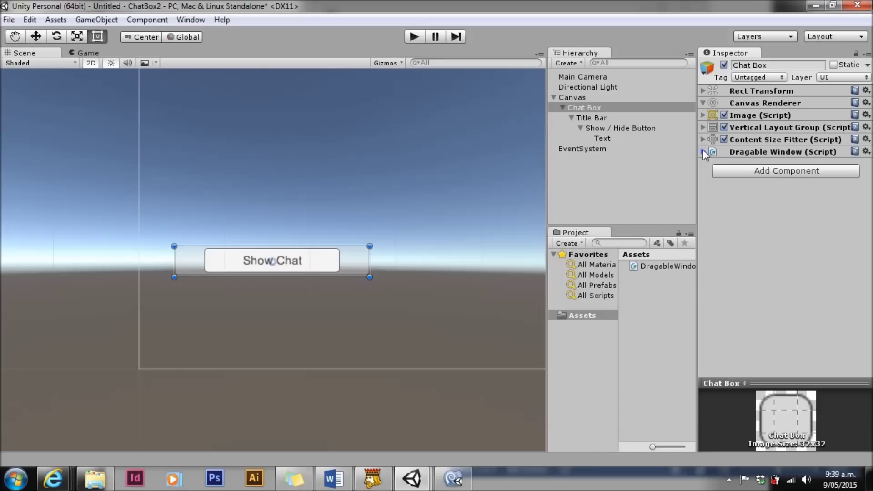
- Add a new script component named ChatBoxFunctions to Chat Box
left_click(753, 175)
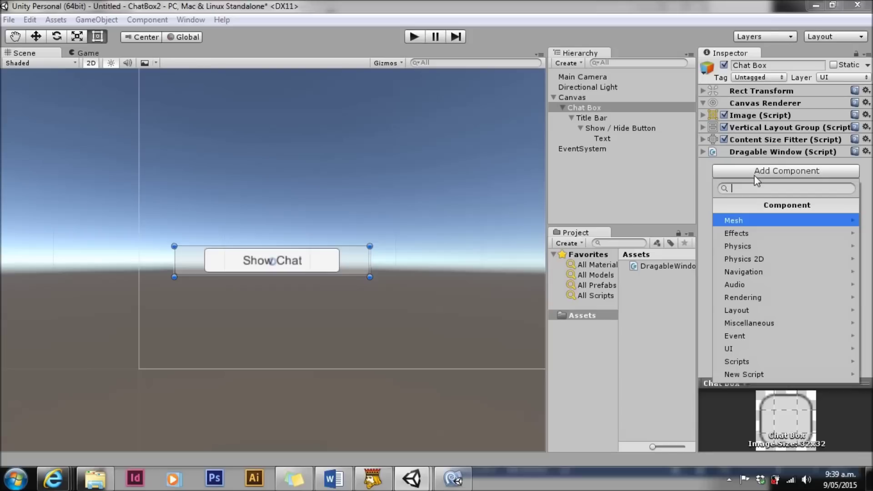
left_click(794, 377)
type("Ch")
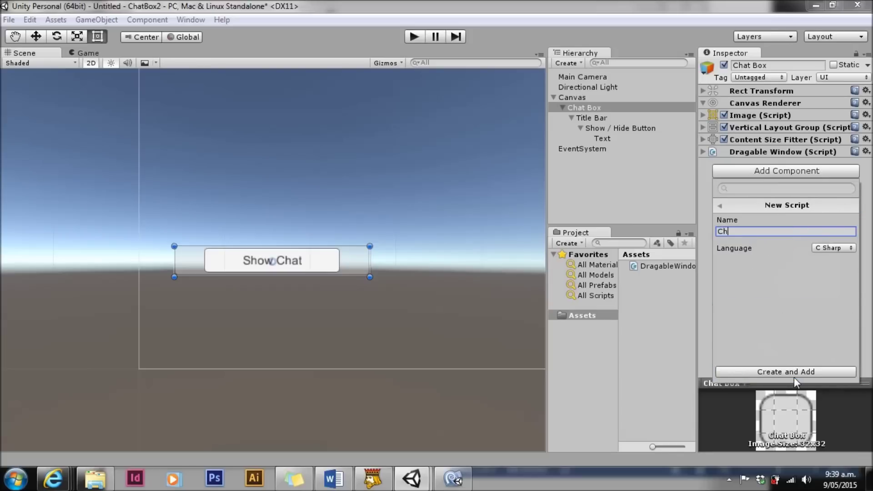
type("atBoxFunctions")
left_click(790, 372)
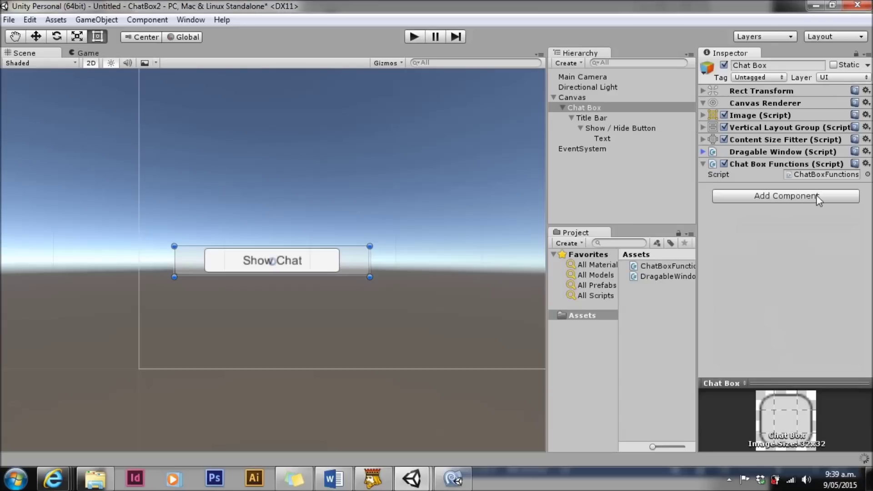